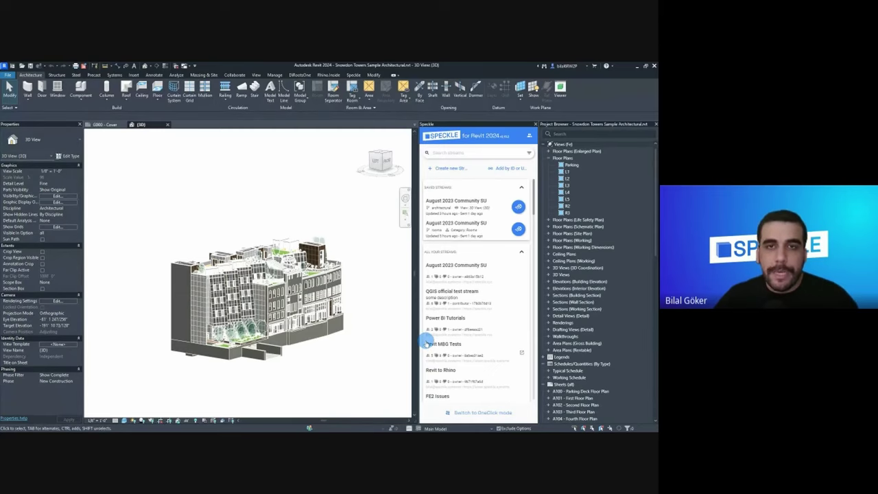
# - Open the saved August 2023 Community SU rooms stream and send the Rooms category to its rooms branch
pyautogui.click(451, 226)
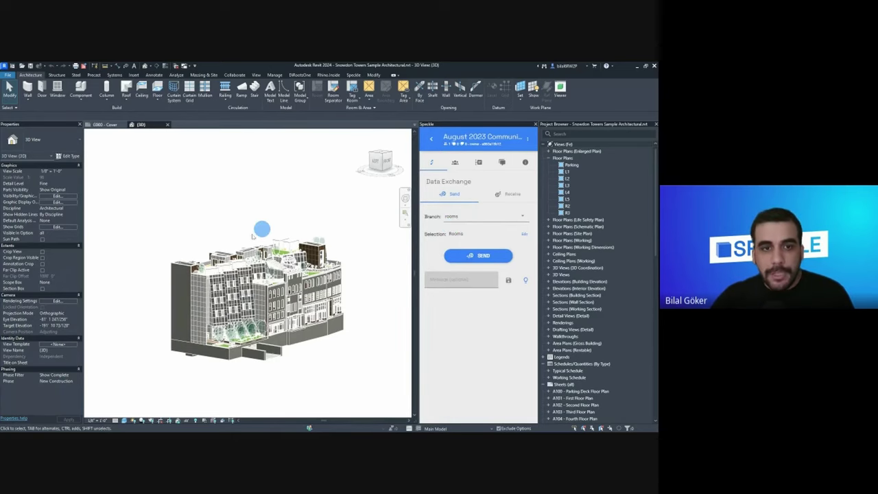
pyautogui.click(465, 236)
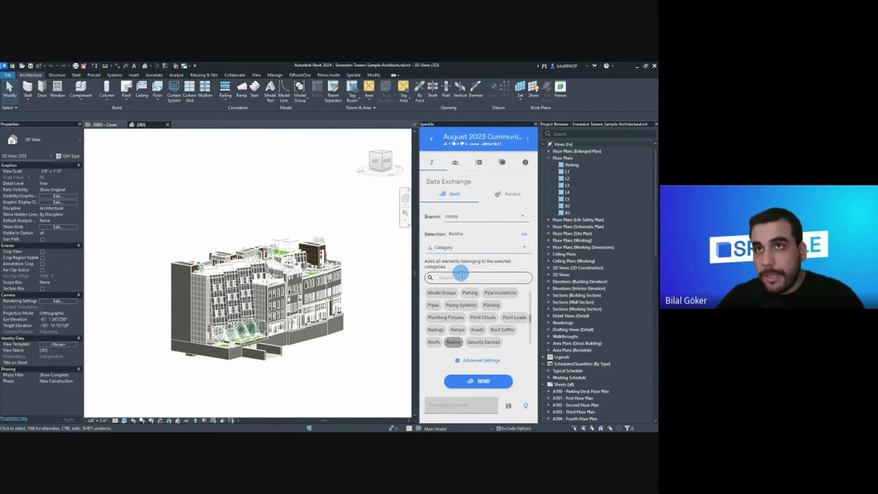
pyautogui.click(457, 249)
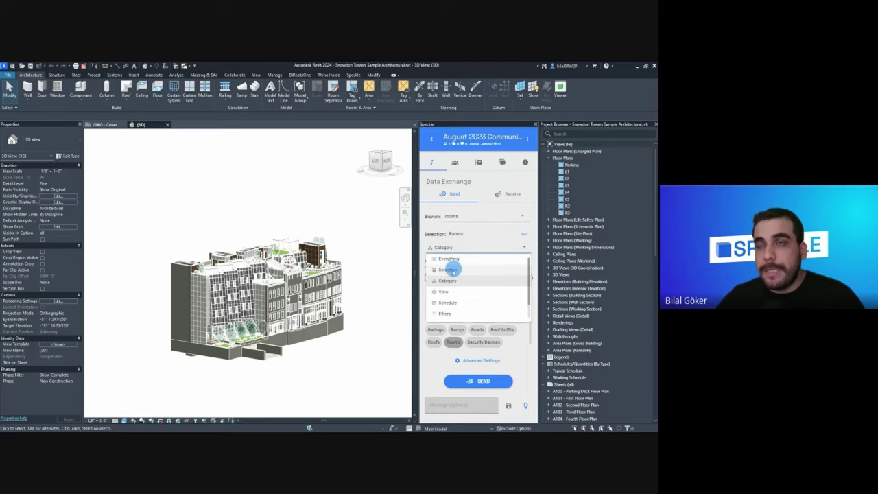
pyautogui.click(450, 280)
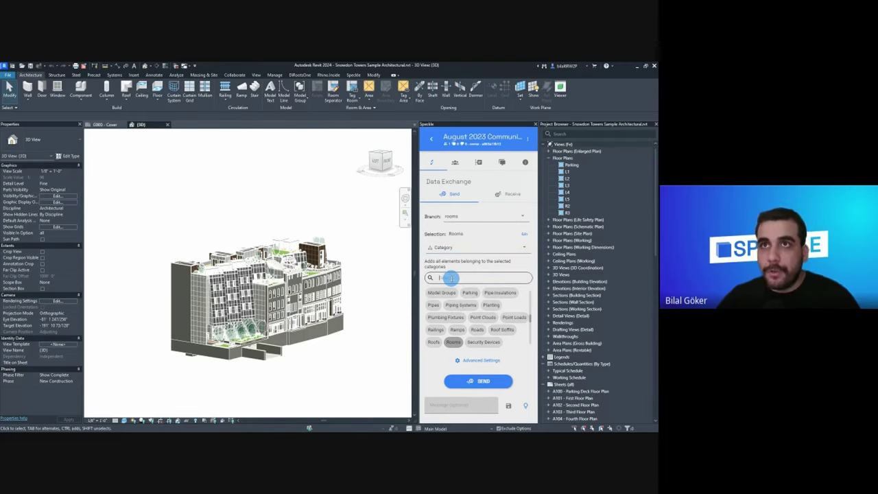
pyautogui.write('rooms')
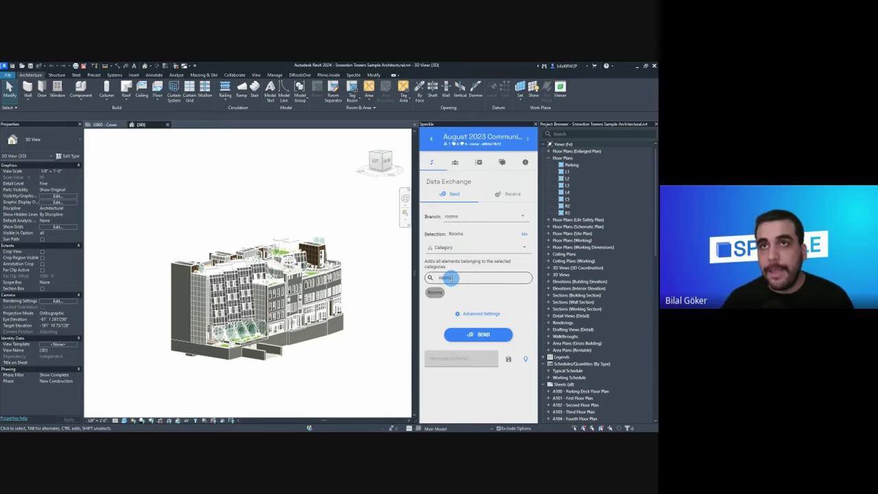
pyautogui.press('BackSpace')
pyautogui.press('BackSpace')
pyautogui.press('BackSpace')
pyautogui.press('BackSpace')
pyautogui.press('BackSpace')
pyautogui.click(478, 381)
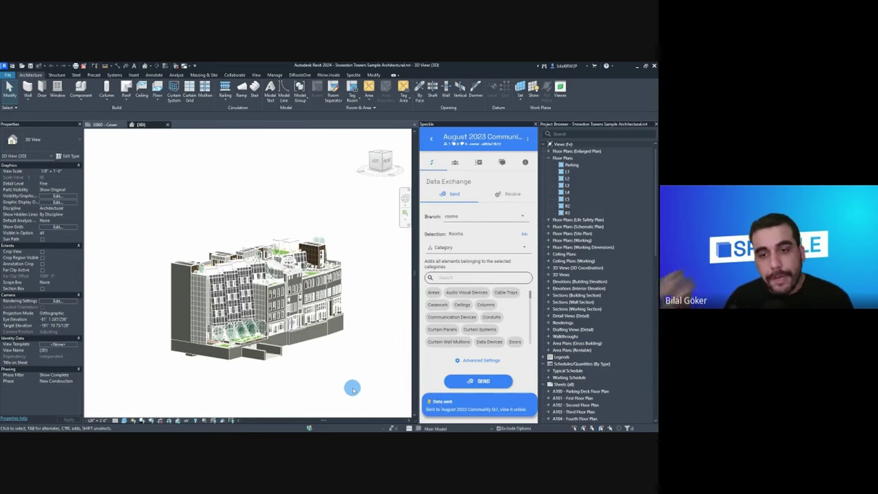
# - View the sent data online and examine the newest rooms branch commit in the 3D viewer
pyautogui.click(445, 405)
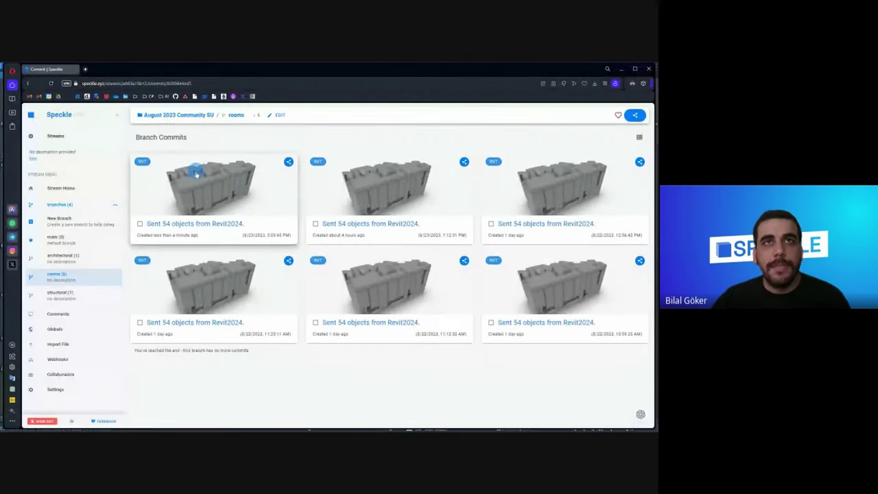
pyautogui.click(196, 174)
pyautogui.moveTo(390, 290); pyautogui.dragTo(345, 284)
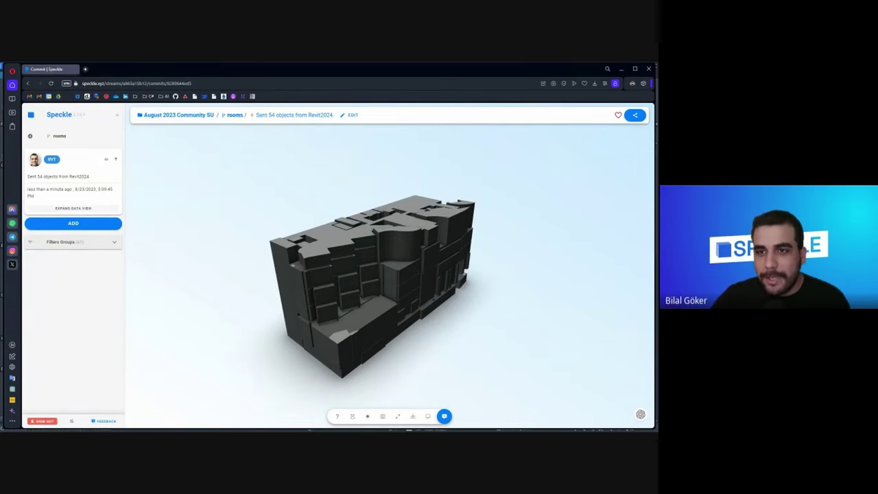
pyautogui.click(349, 293)
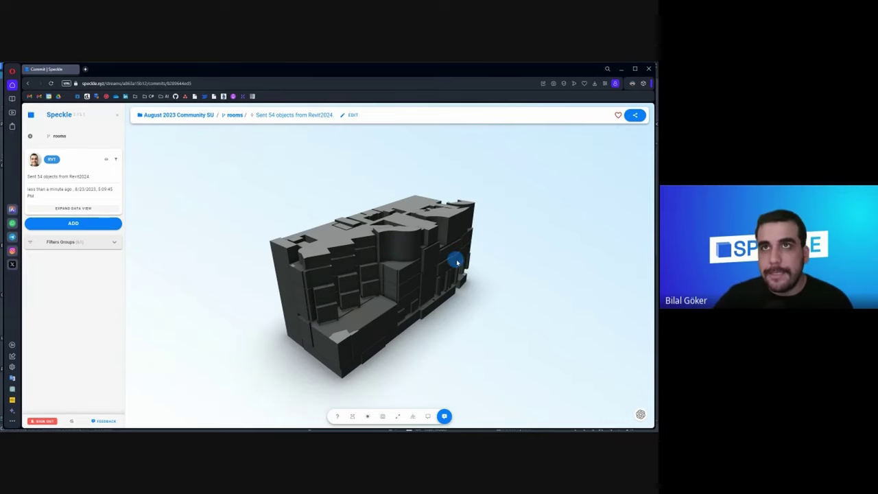
pyautogui.moveTo(457, 261); pyautogui.dragTo(496, 238)
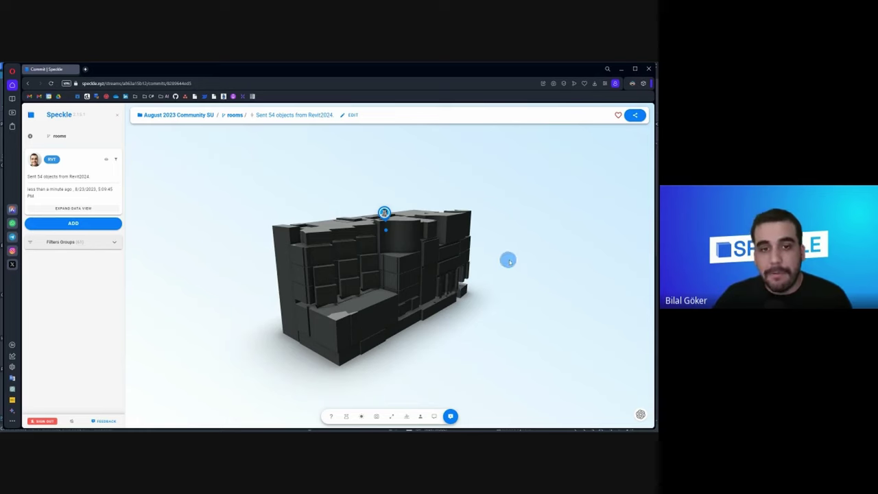
pyautogui.moveTo(508, 259); pyautogui.dragTo(496, 273)
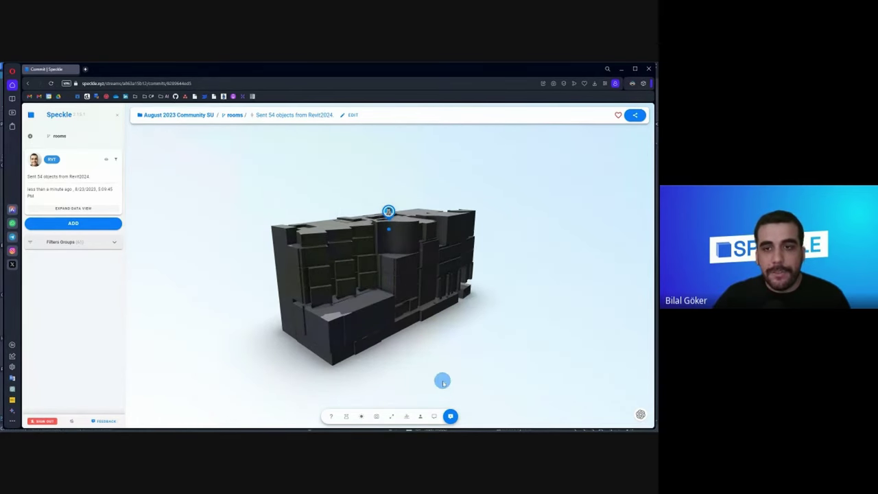
# - Switch to Power BI Desktop and connect to the "Speckle - Get stream by URL (Beta)" data source
pyautogui.hotkey('alt', 'Tab')
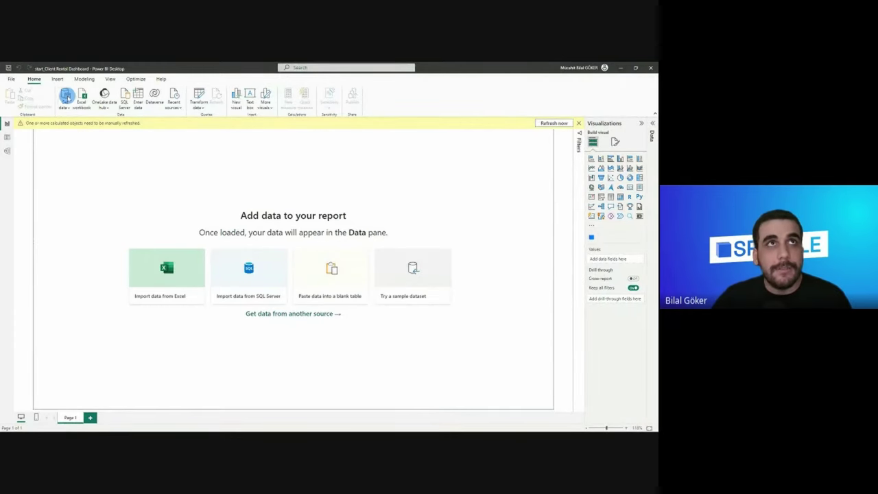
pyautogui.click(66, 97)
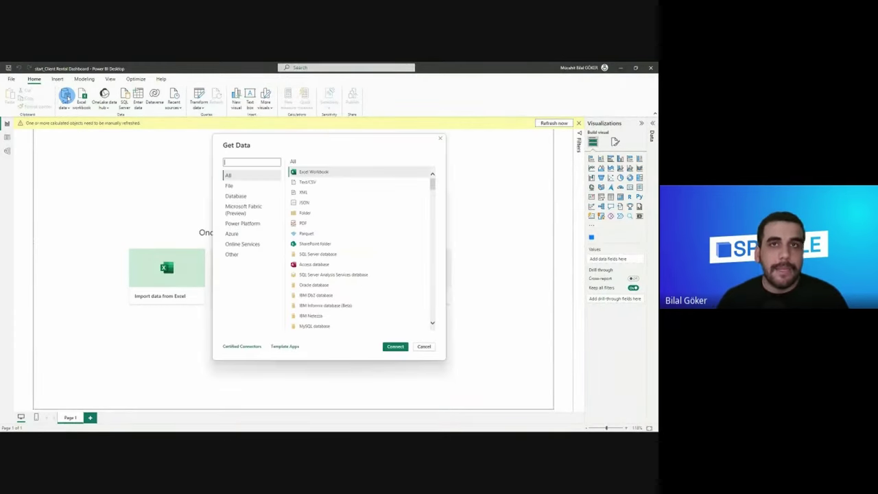
pyautogui.click(227, 161)
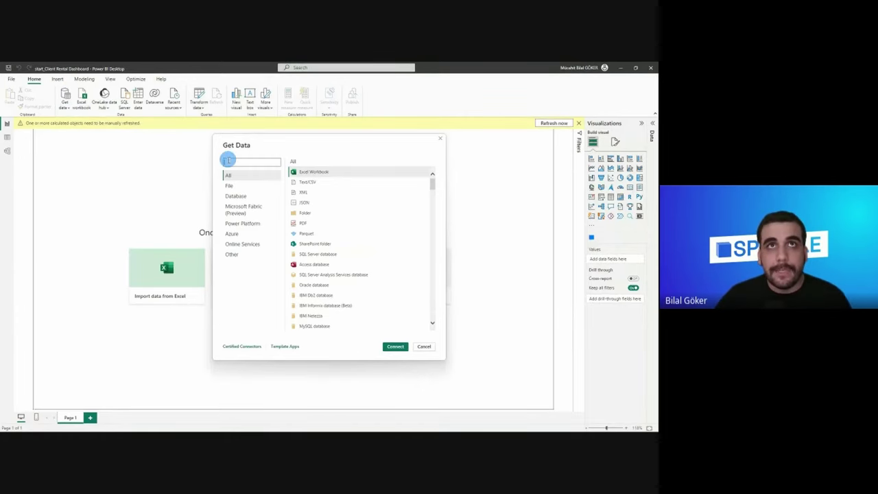
pyautogui.write('speckle')
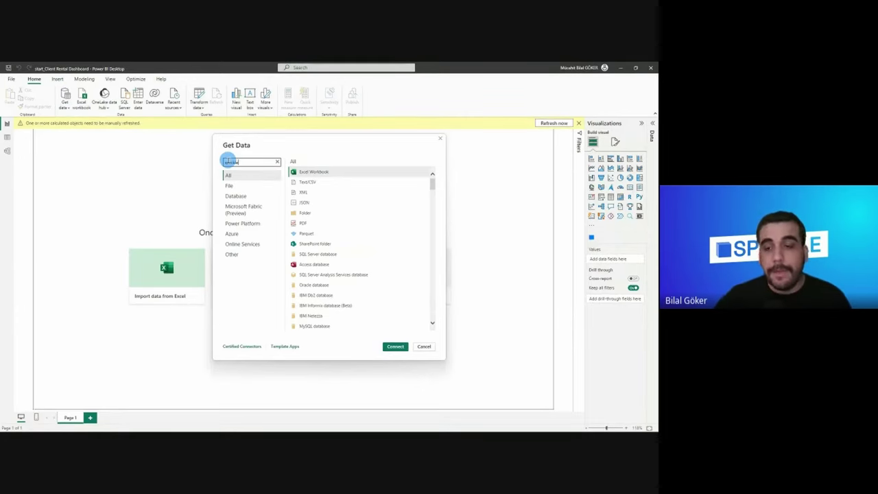
pyautogui.click(315, 181)
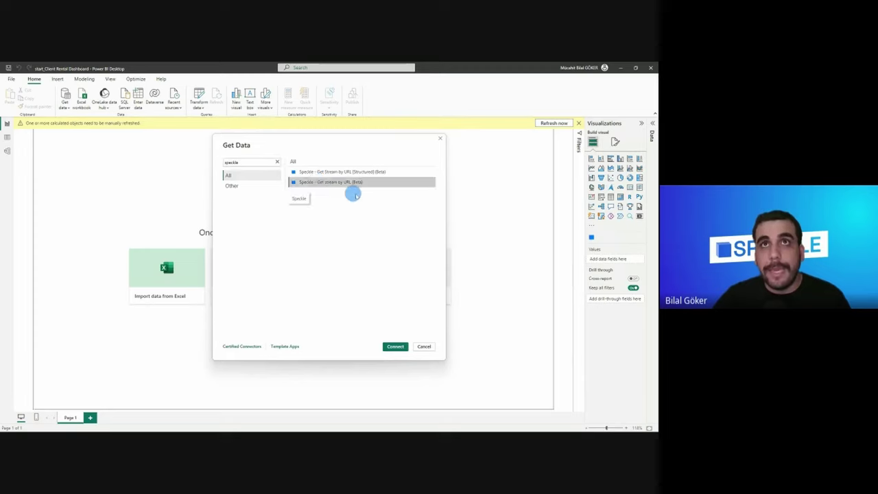
pyautogui.click(396, 346)
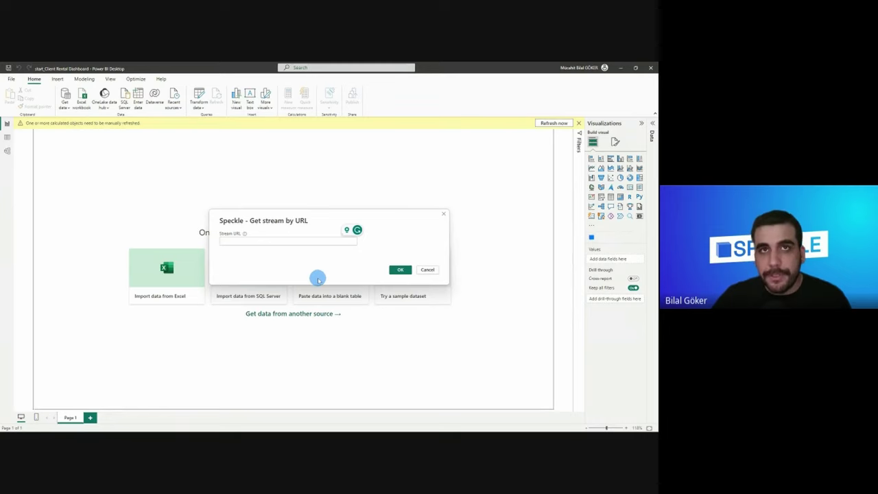
pyautogui.click(264, 245)
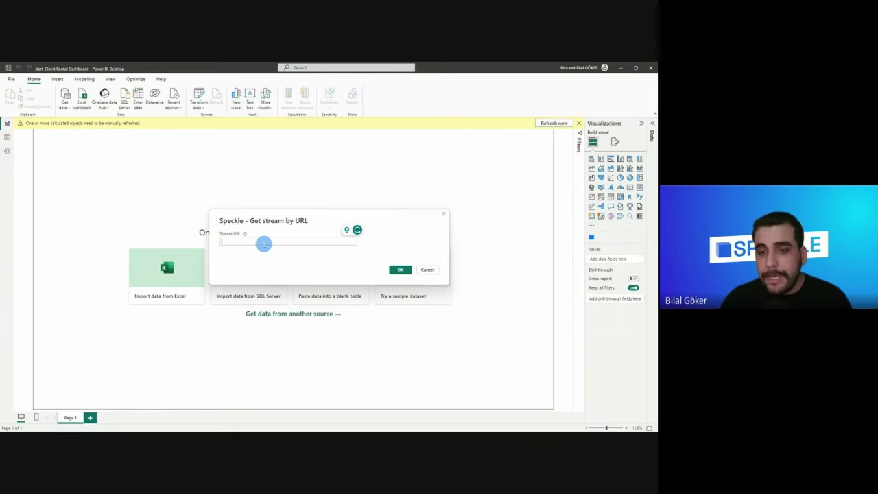
pyautogui.write('https://speckle.xyz/streams/a863a15b12/branches/rooms')
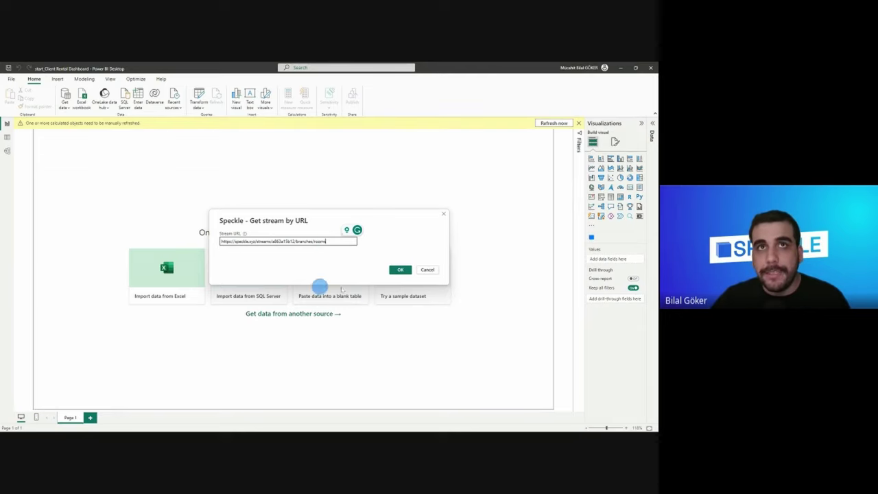
pyautogui.click(405, 271)
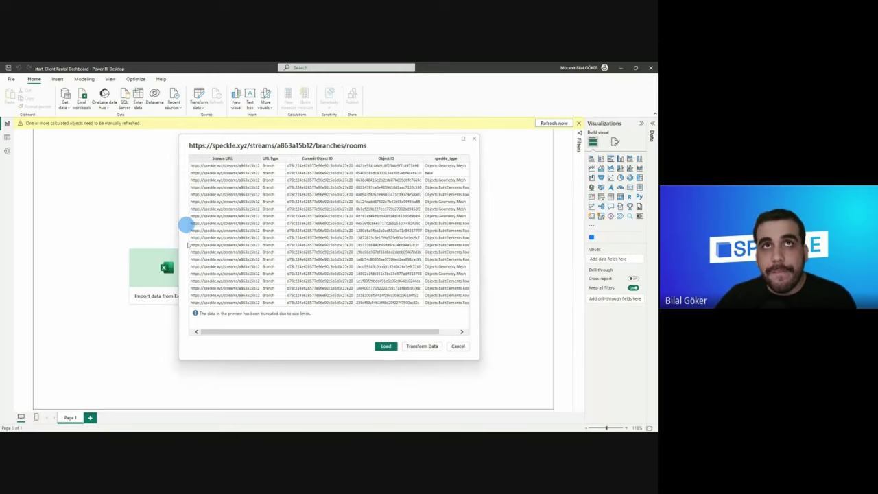
pyautogui.click(384, 346)
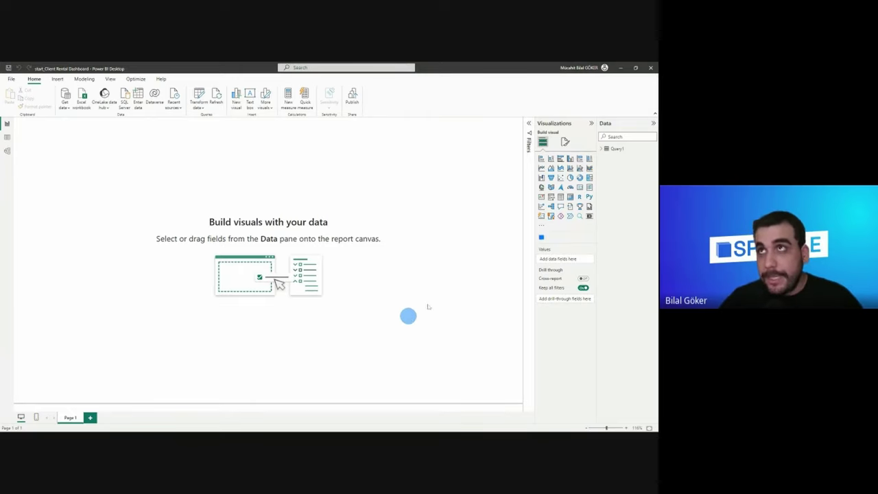
# - Rename the loaded Query1 table as Rooms
pyautogui.click(616, 149)
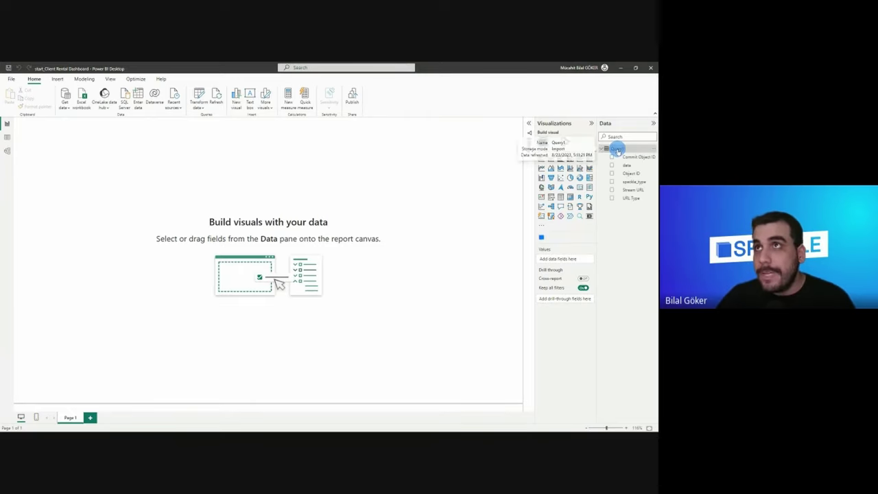
pyautogui.doubleClick(623, 149)
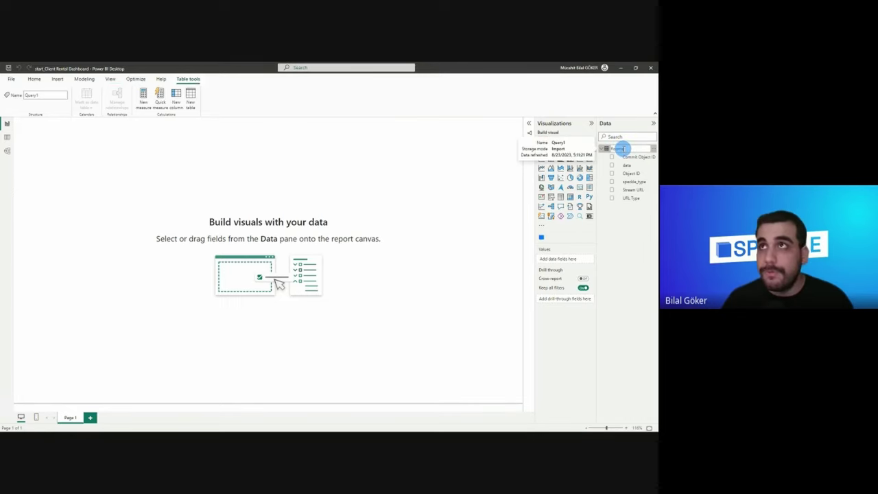
pyautogui.write('Rooms')
pyautogui.press('Return')
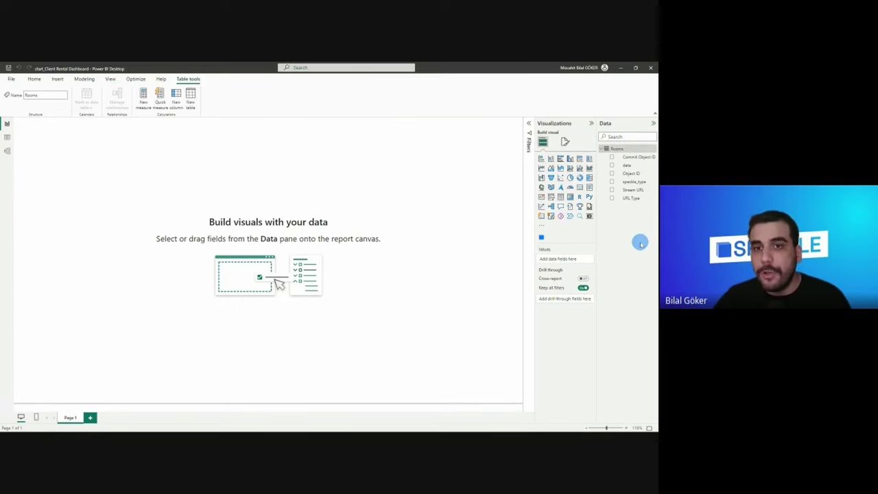
pyautogui.click(441, 233)
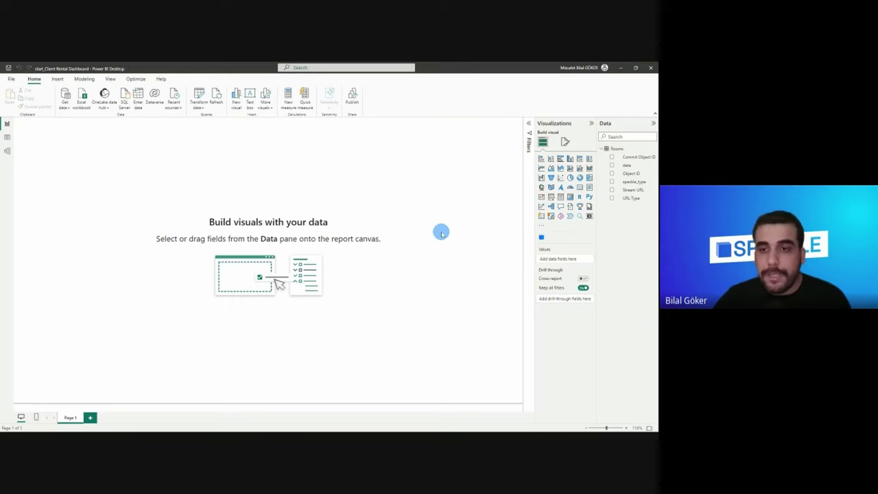
# - Add a Speckle PowerBI 3D Visual filling the right half of the report page, and collapse the Filters pane
pyautogui.click(541, 238)
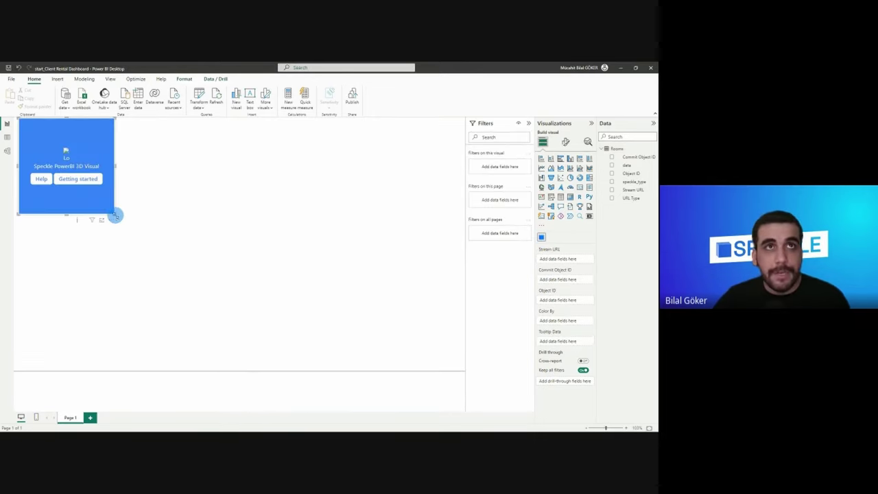
pyautogui.moveTo(115, 216); pyautogui.dragTo(473, 402)
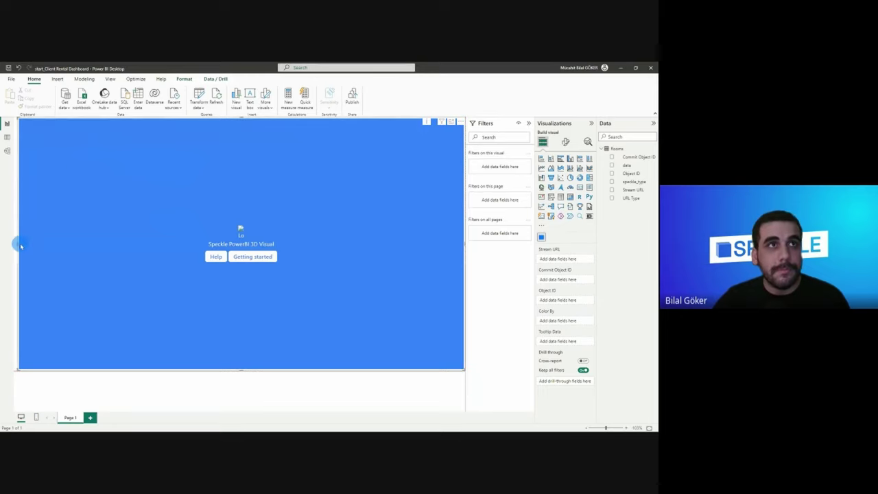
pyautogui.moveTo(21, 246); pyautogui.dragTo(241, 244)
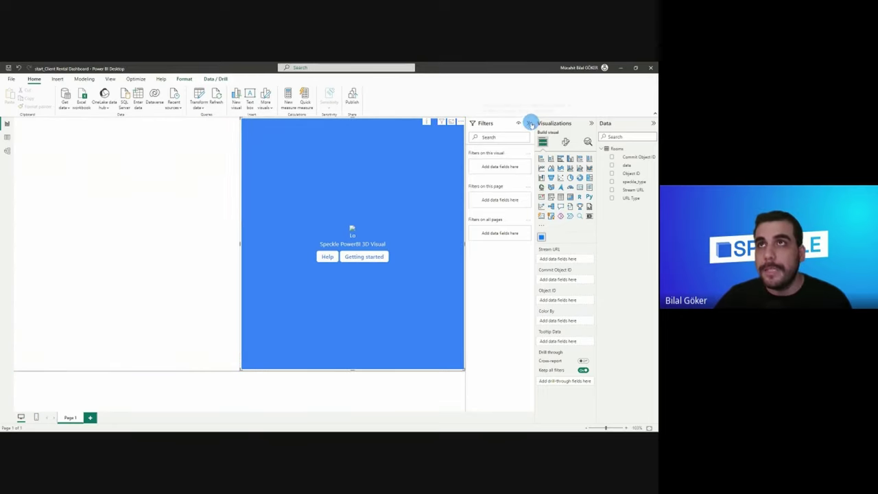
pyautogui.click(530, 124)
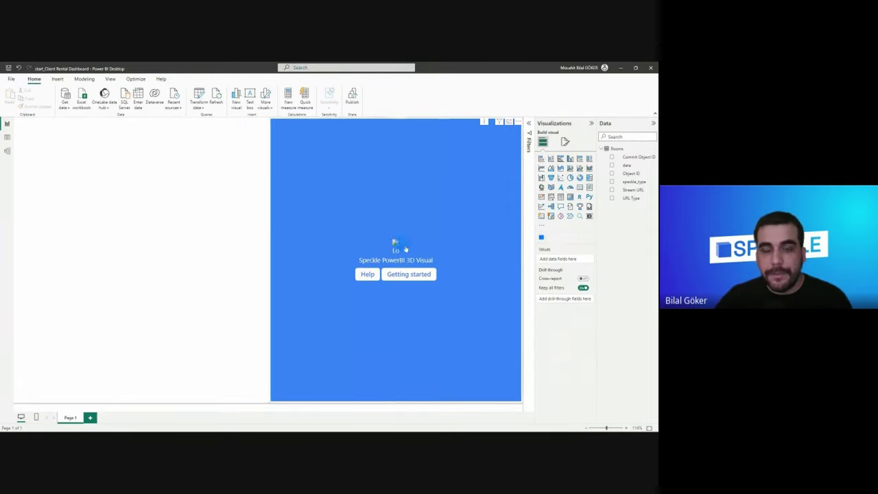
# - Assign the Stream URL, Commit Object ID and Object ID fields of the Rooms table to the 3D visual
pyautogui.click(434, 211)
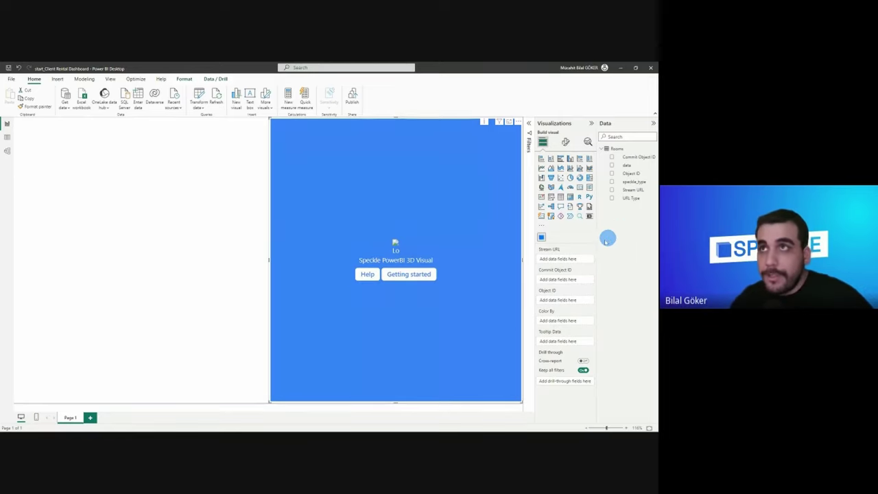
pyautogui.click(611, 189)
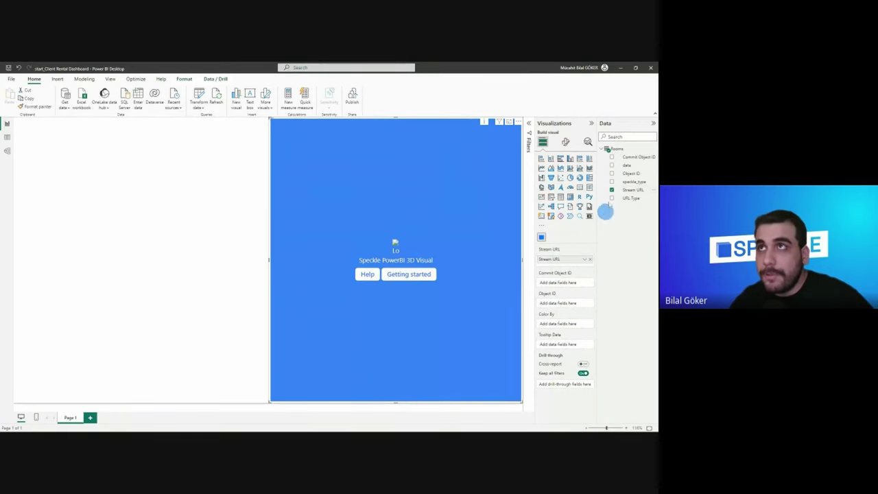
pyautogui.click(611, 157)
pyautogui.click(612, 173)
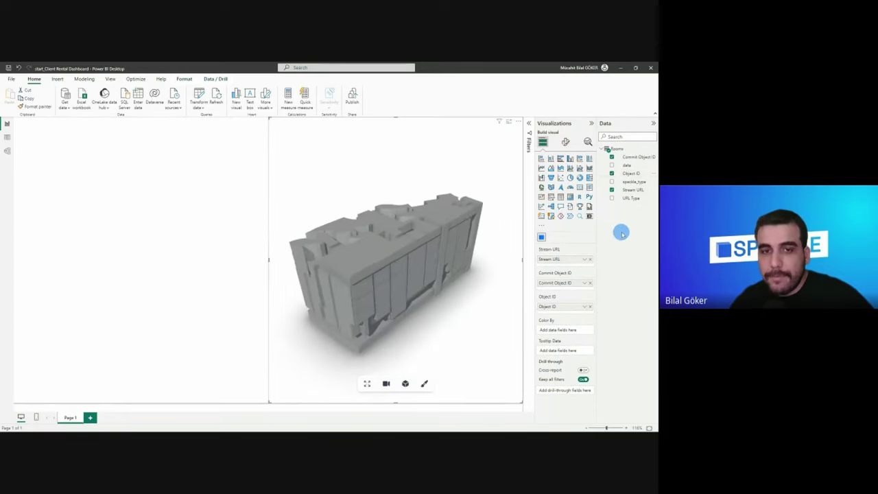
pyautogui.moveTo(478, 290); pyautogui.dragTo(333, 288)
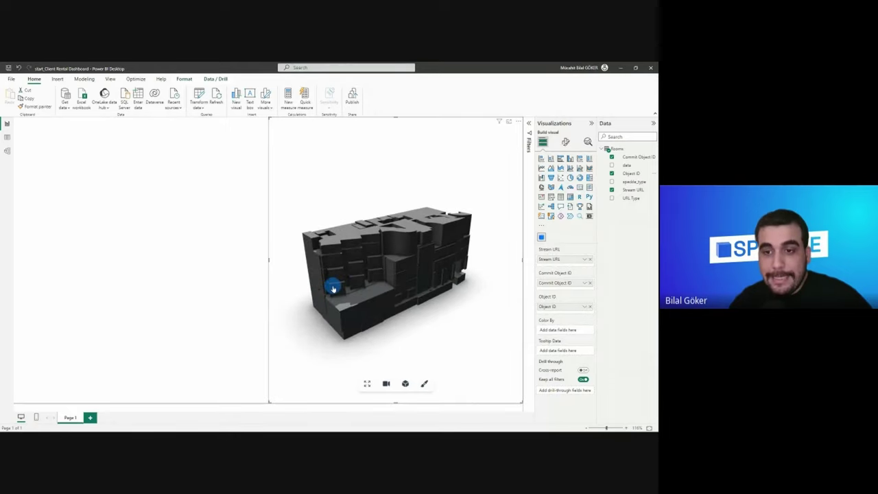
pyautogui.click(249, 260)
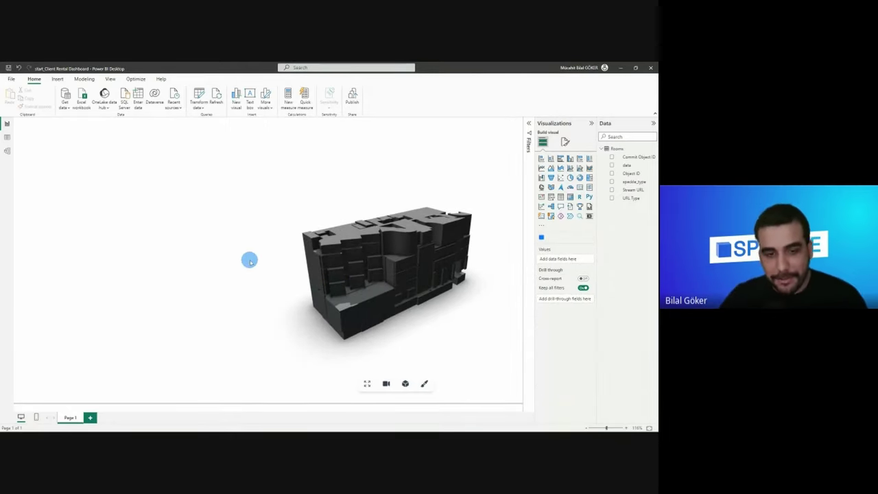
pyautogui.moveTo(314, 313); pyautogui.dragTo(334, 314)
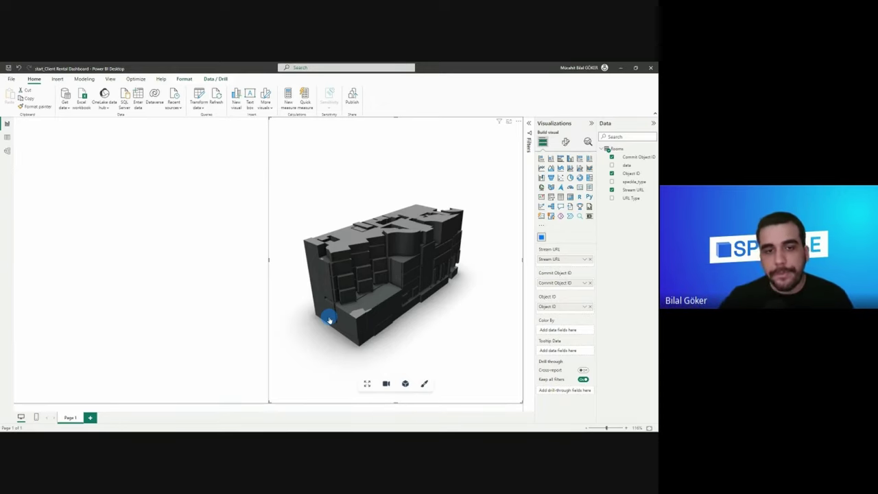
# - Open the Rooms query in the Power Query Editor and preview the data record of the first Objects.BuiltElements.Room row
pyautogui.click(234, 274)
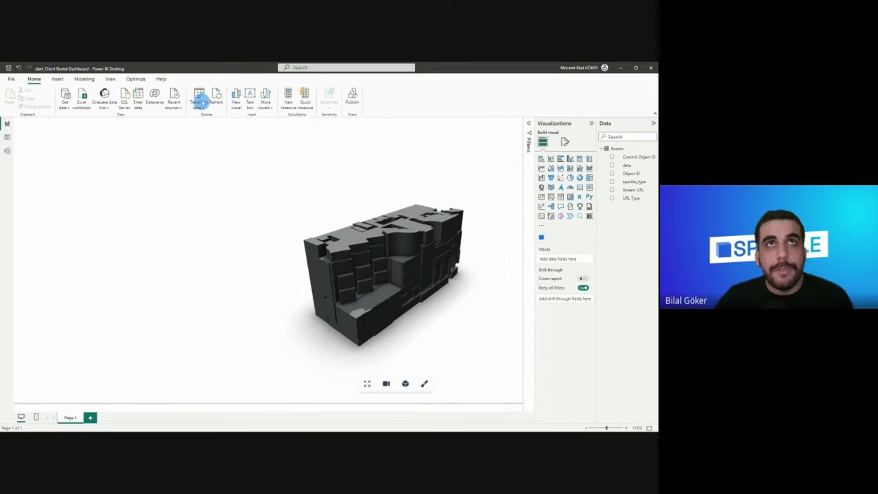
pyautogui.click(201, 101)
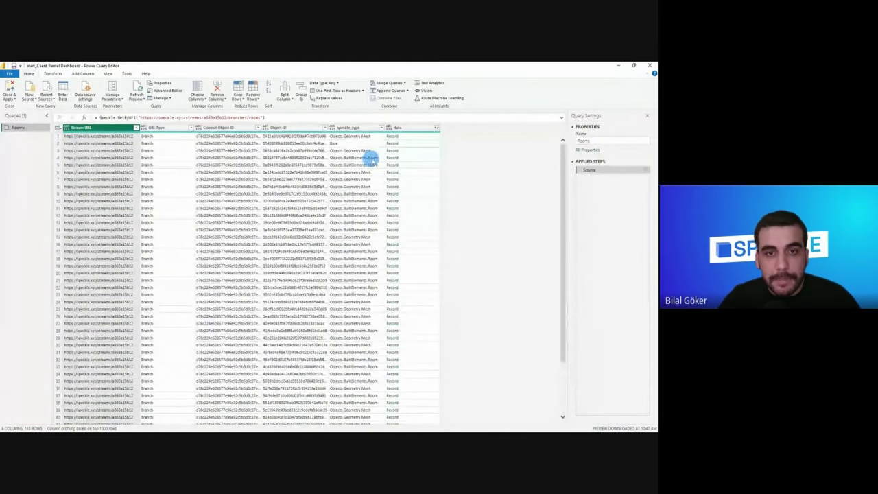
pyautogui.click(373, 159)
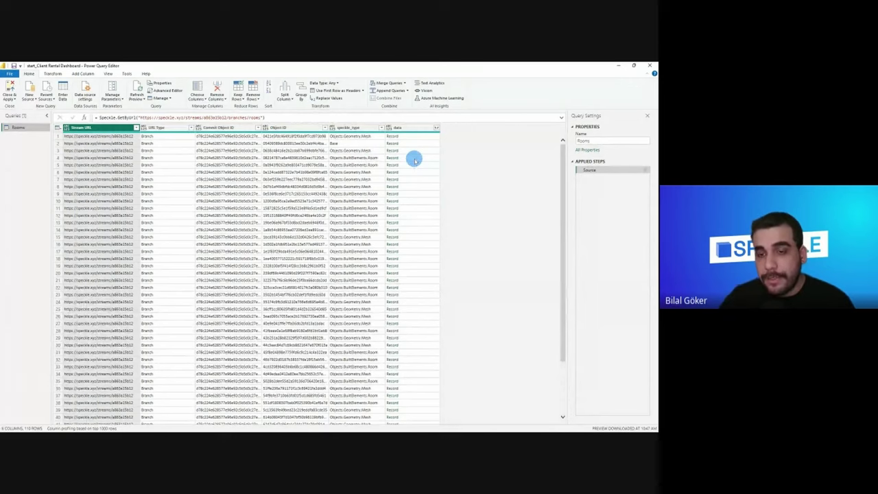
pyautogui.click(415, 160)
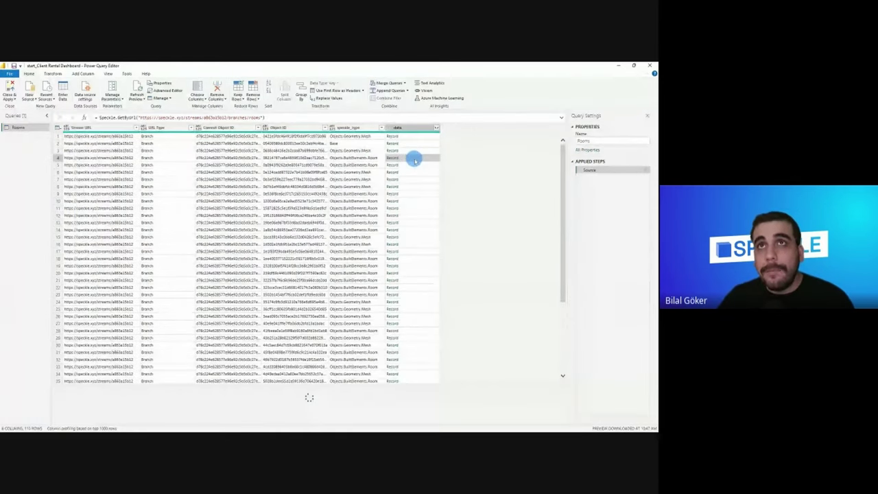
pyautogui.moveTo(226, 386); pyautogui.dragTo(124, 273)
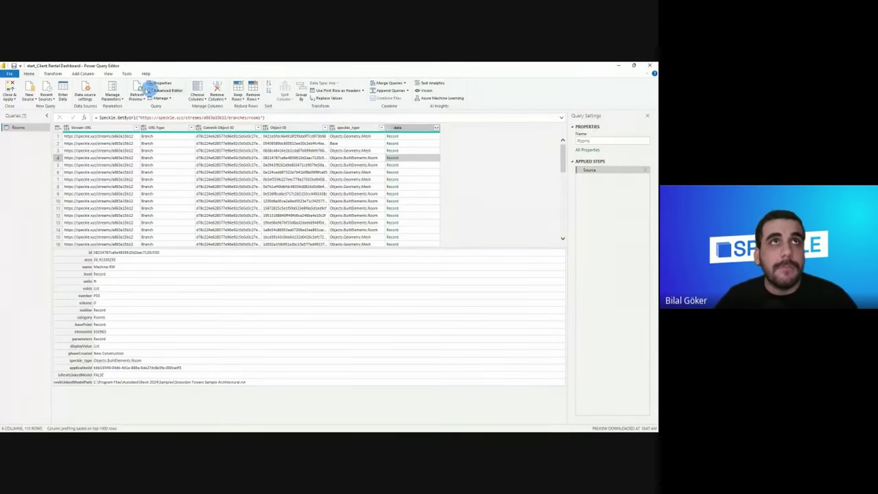
# - Add a custom column called Name with the formula [data][name] to the Rooms query
pyautogui.click(83, 73)
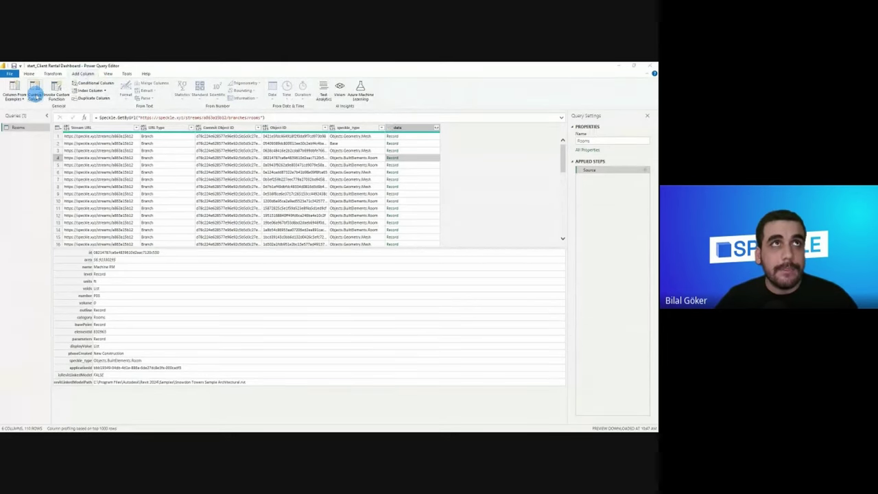
pyautogui.click(34, 96)
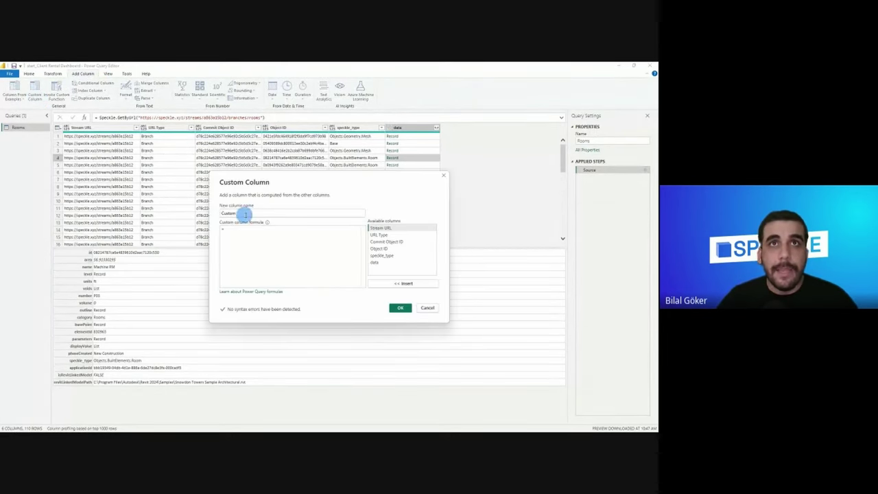
pyautogui.doubleClick(251, 214)
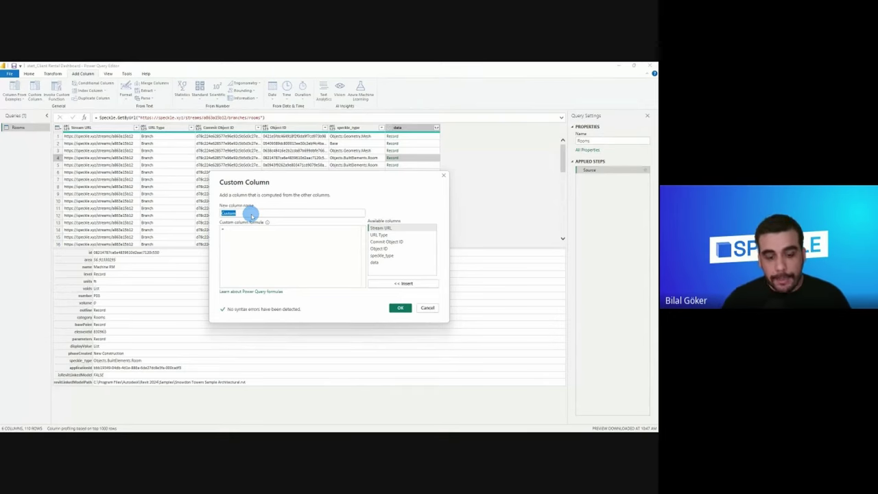
pyautogui.write('Name')
pyautogui.click(247, 231)
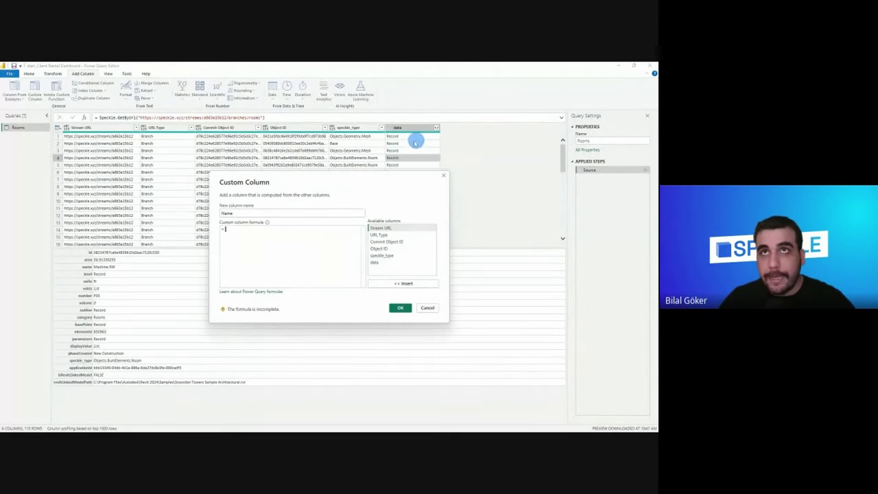
pyautogui.doubleClick(380, 264)
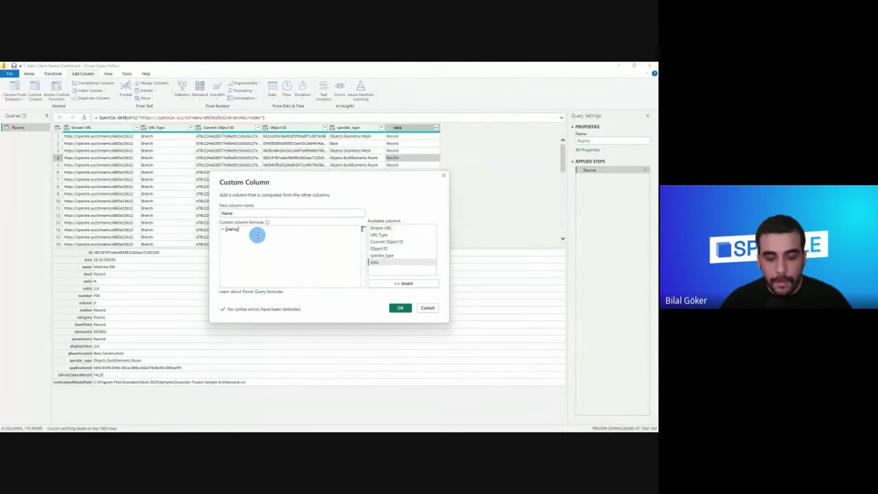
pyautogui.write('[name')
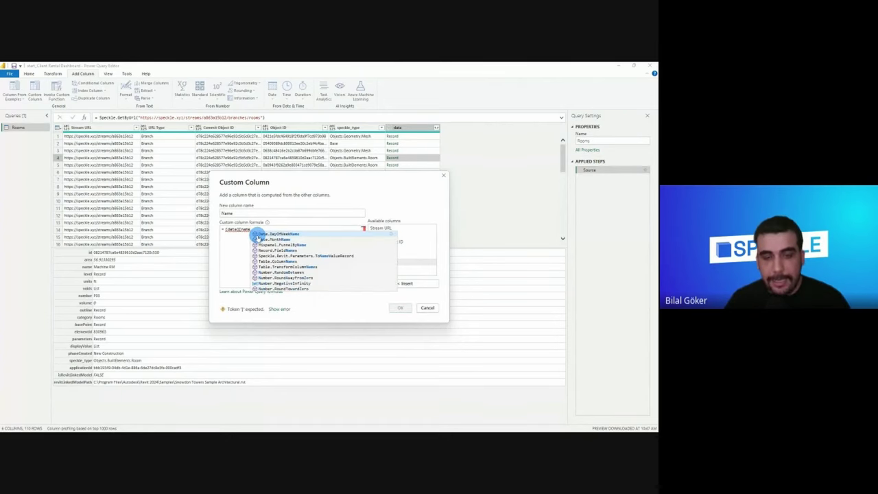
pyautogui.write(']')
pyautogui.click(394, 306)
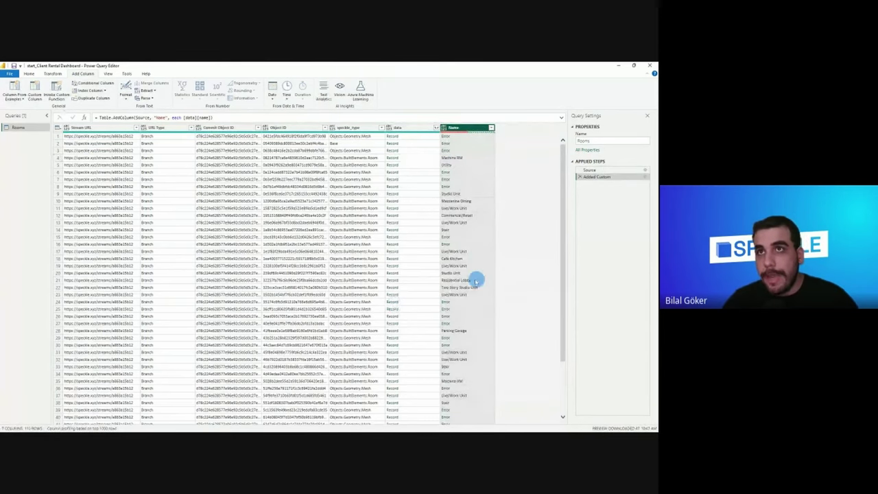
# - Add a custom column called Number with the formula [data][number] to the Rooms query
pyautogui.click(34, 89)
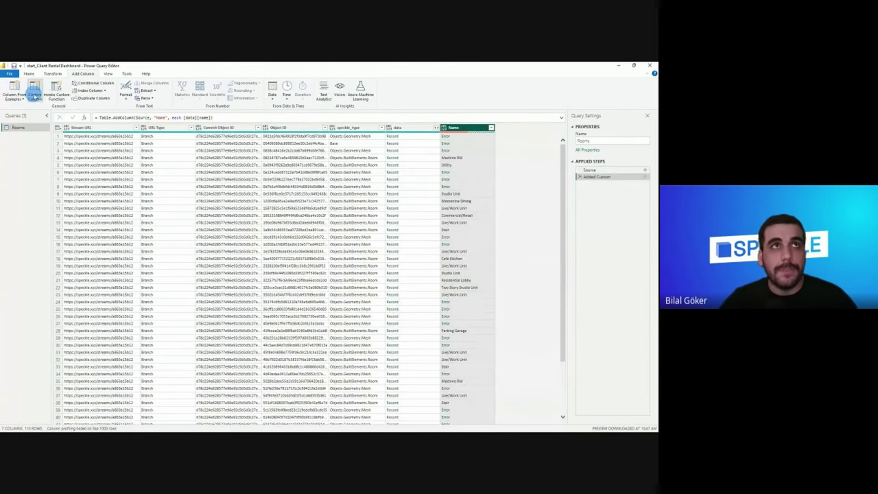
pyautogui.doubleClick(247, 212)
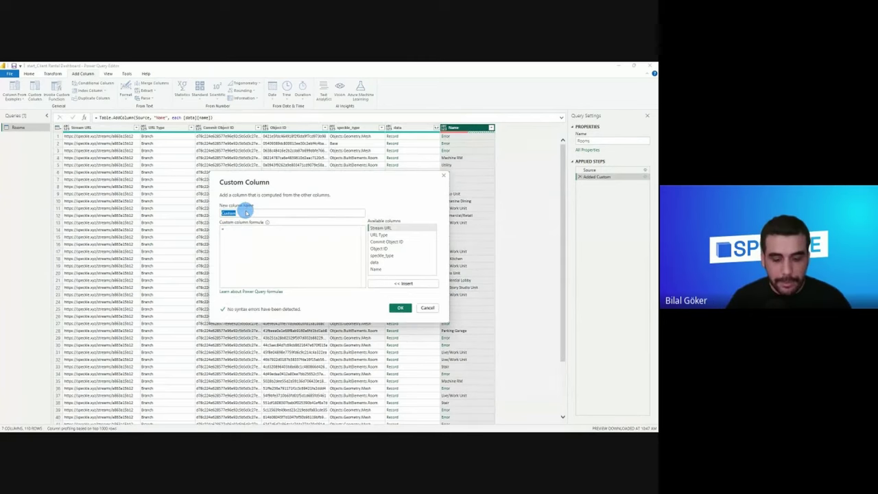
pyautogui.write('Number')
pyautogui.click(298, 251)
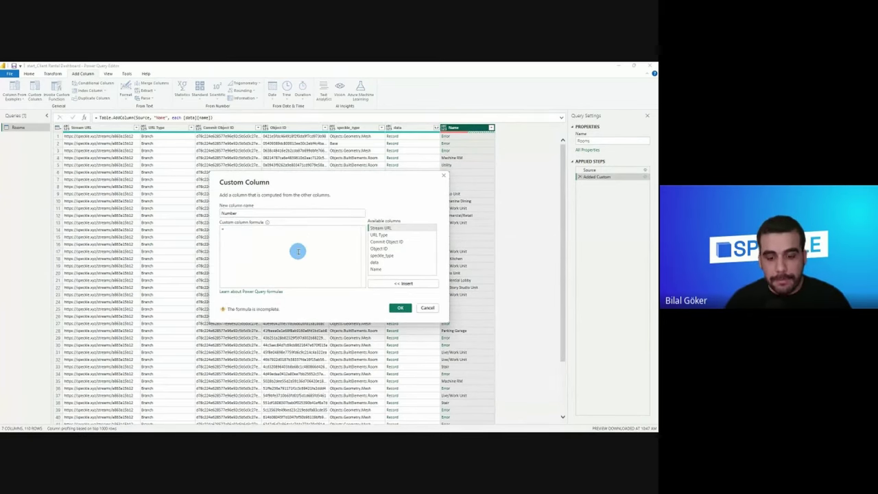
pyautogui.write('[data')
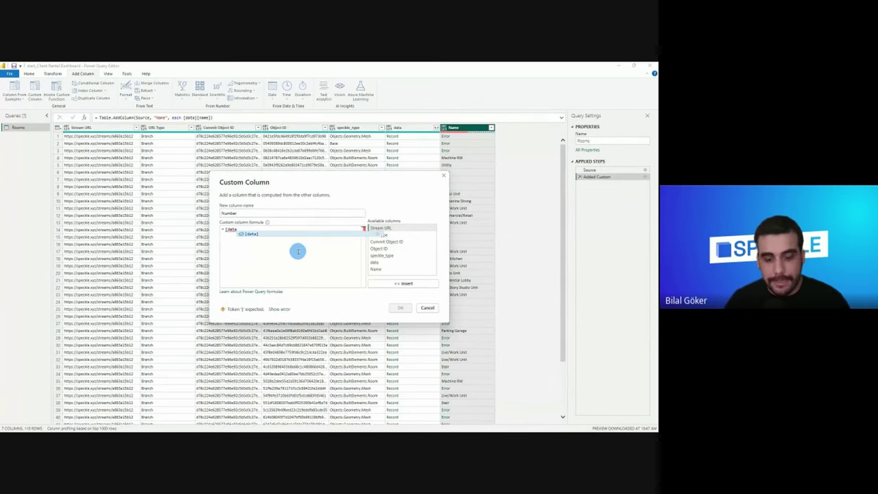
pyautogui.write('][number')
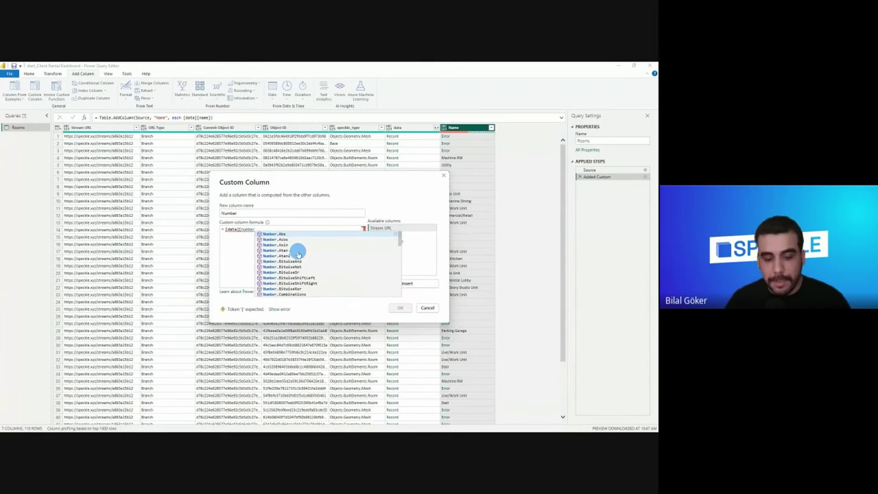
pyautogui.write(']')
pyautogui.click(403, 307)
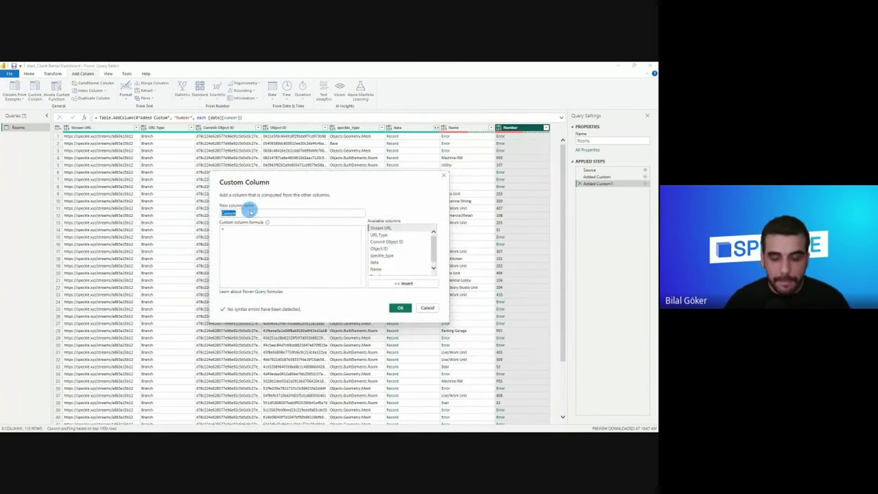
# - Add a custom column called Area with the formula [data][area] and set its data type to Decimal Number
pyautogui.write('Area')
pyautogui.click(234, 232)
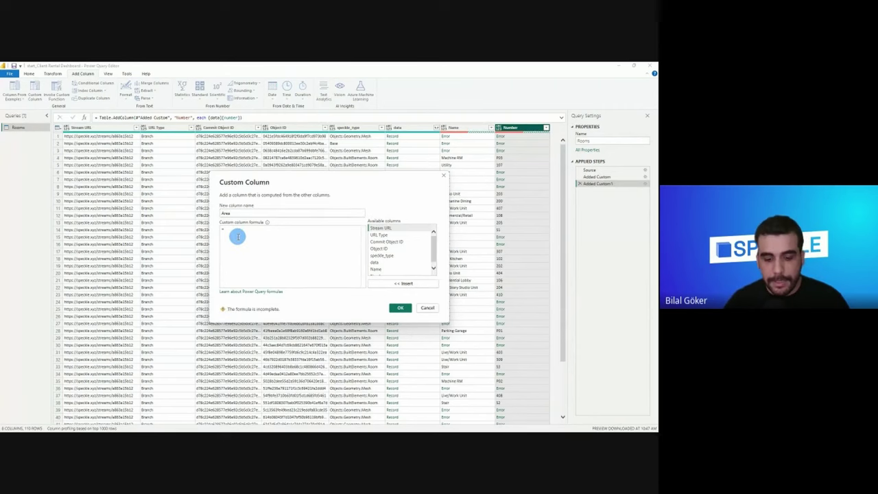
pyautogui.write('[data][are')
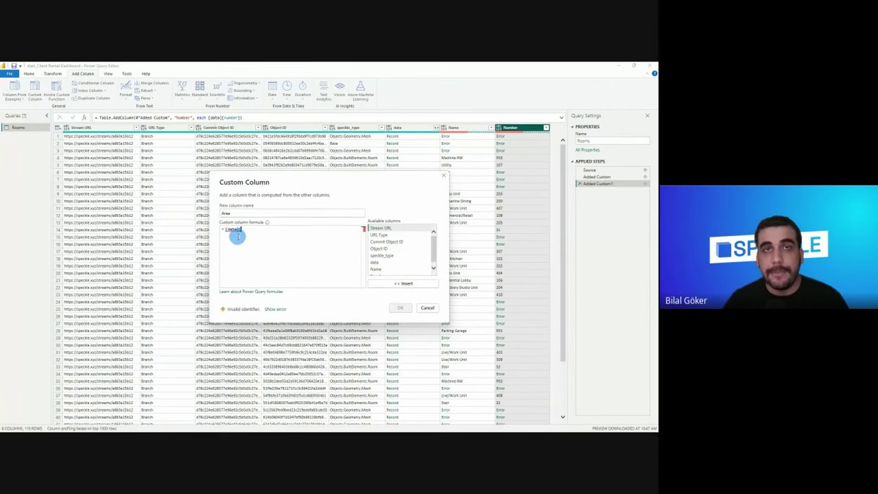
pyautogui.write('a]')
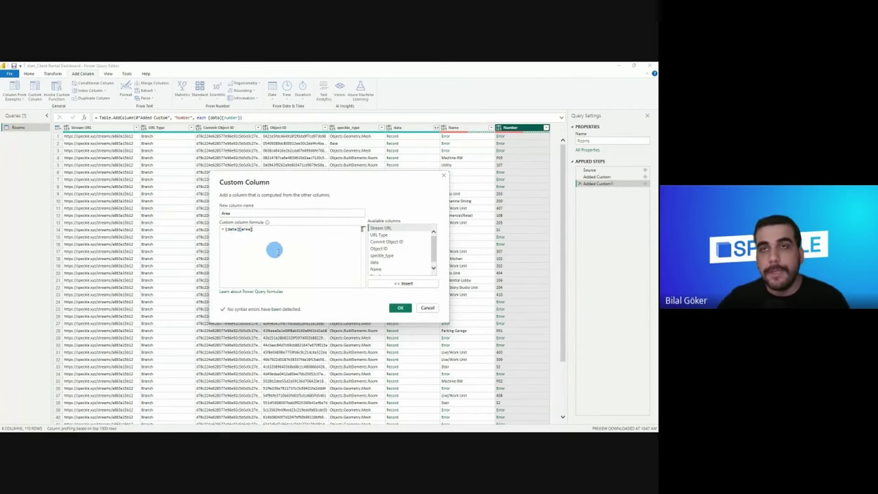
pyautogui.click(400, 308)
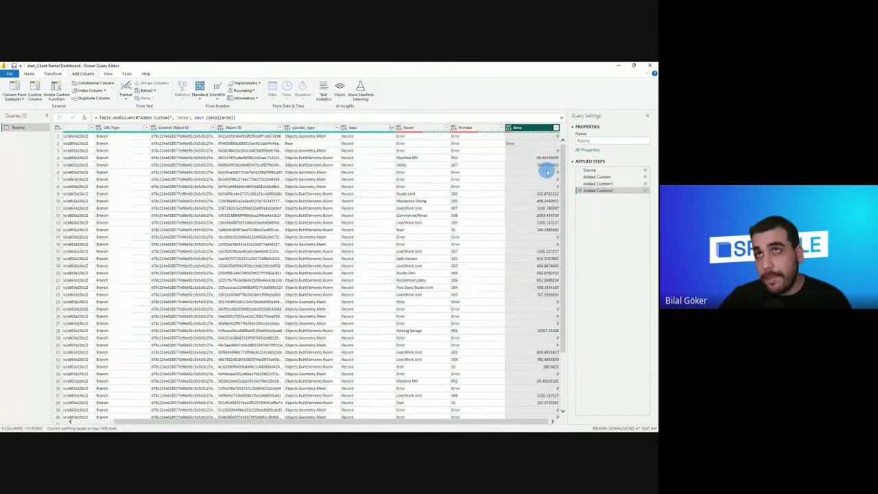
pyautogui.click(509, 128)
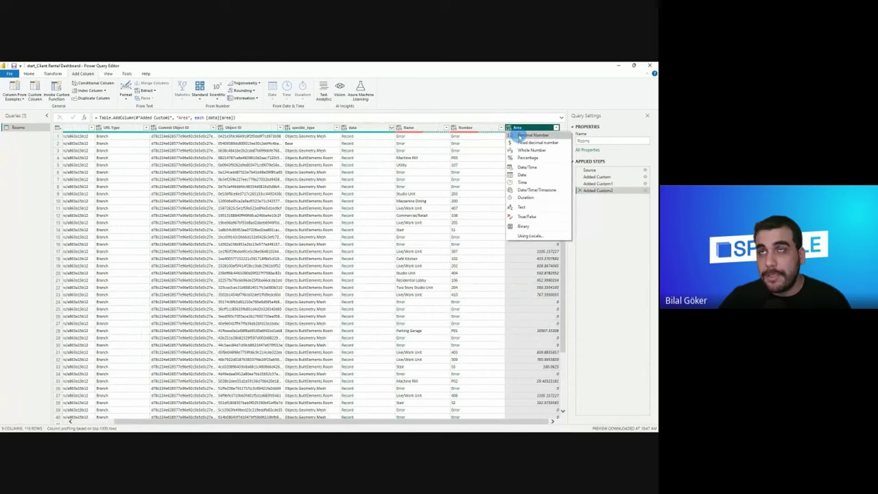
pyautogui.click(521, 135)
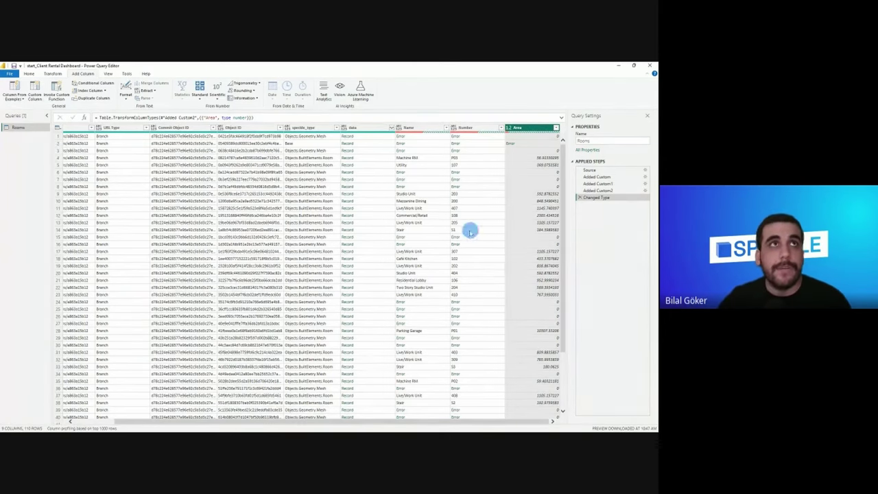
# - Add a custom column called Level with the formula [data][level] to the Rooms query
pyautogui.click(35, 89)
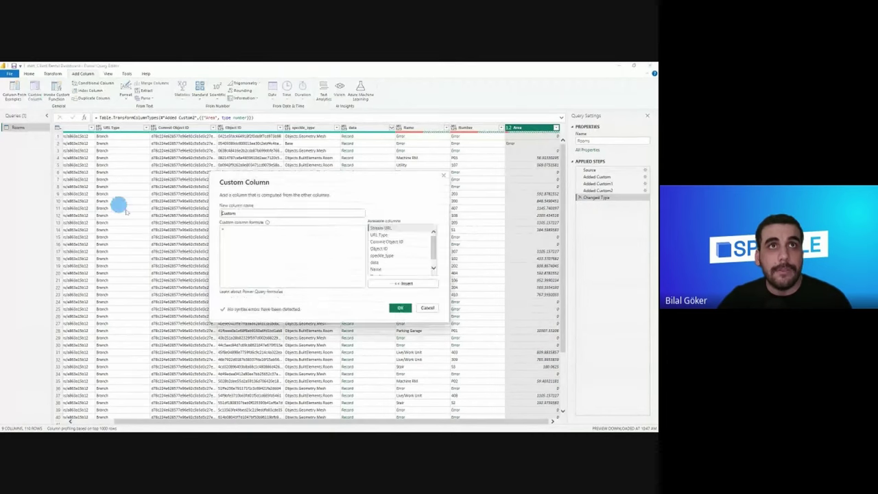
pyautogui.doubleClick(264, 214)
pyautogui.write('Level')
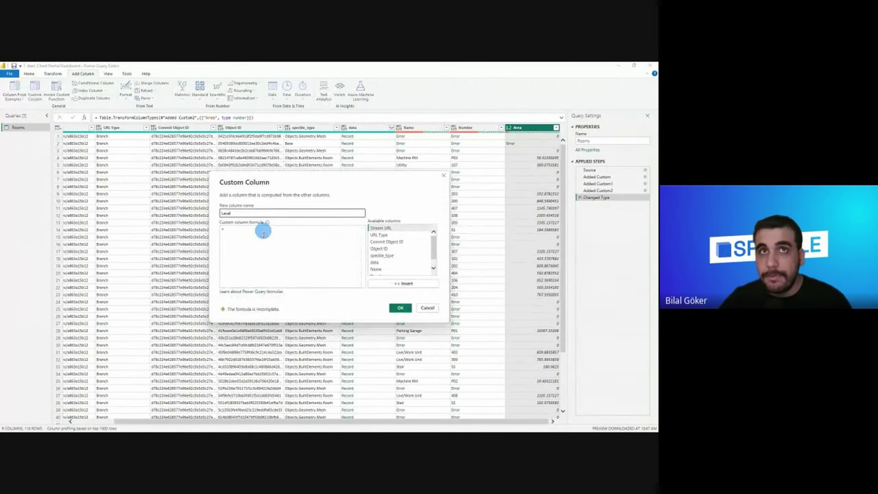
pyautogui.click(254, 233)
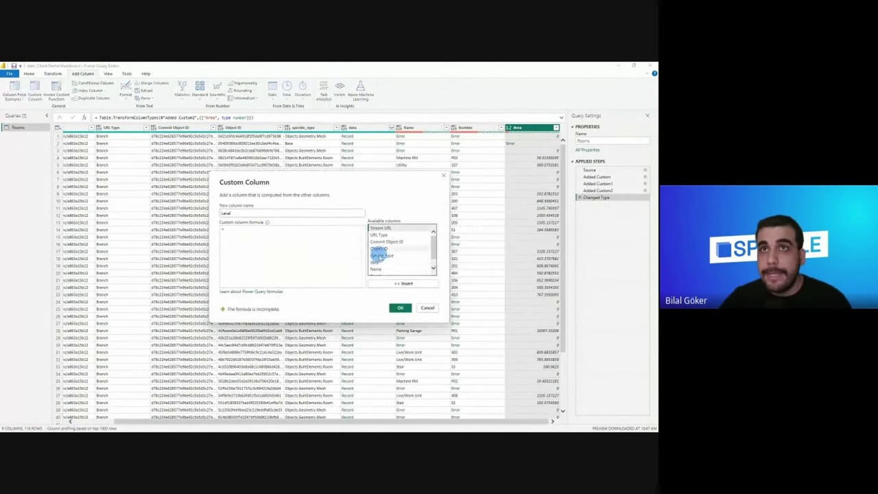
pyautogui.doubleClick(375, 263)
pyautogui.click(266, 242)
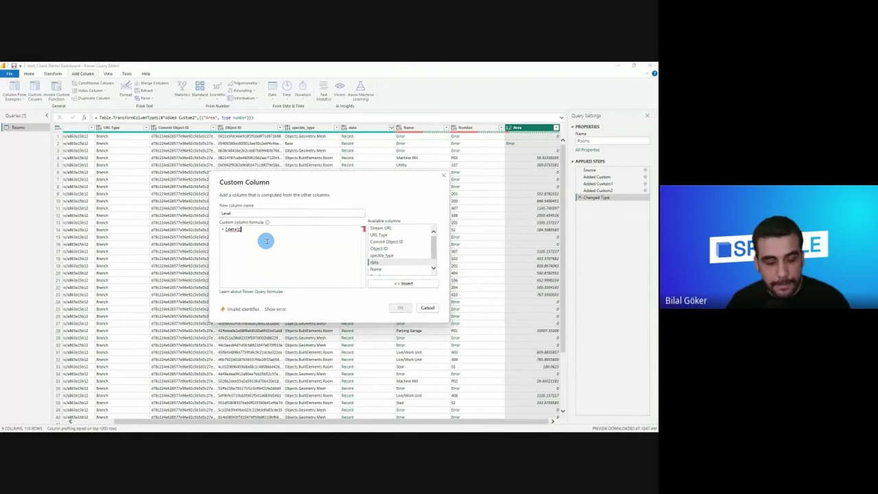
pyautogui.write('[level]')
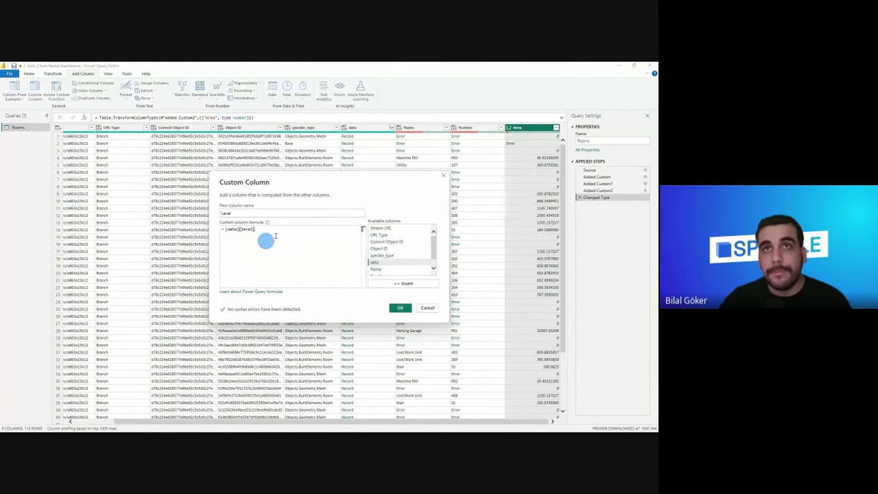
pyautogui.click(401, 308)
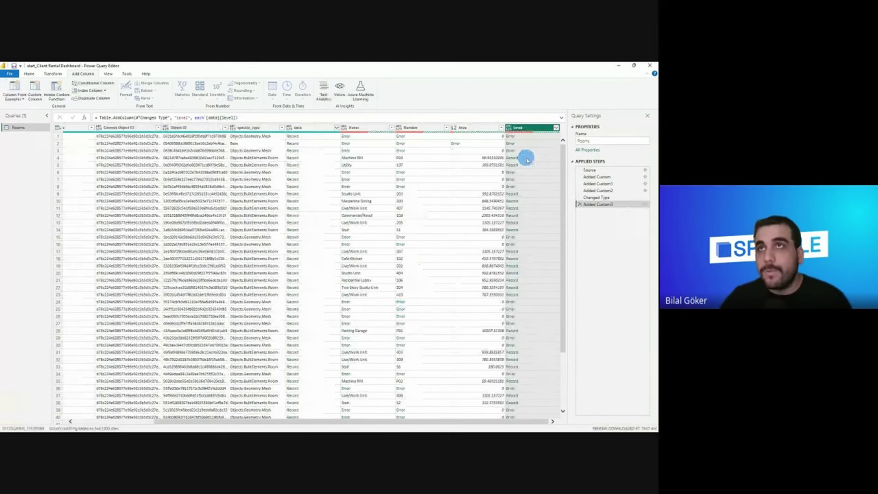
# - Preview the level record of the first room, and change the Level column's formula to [data][level][name]
pyautogui.click(525, 158)
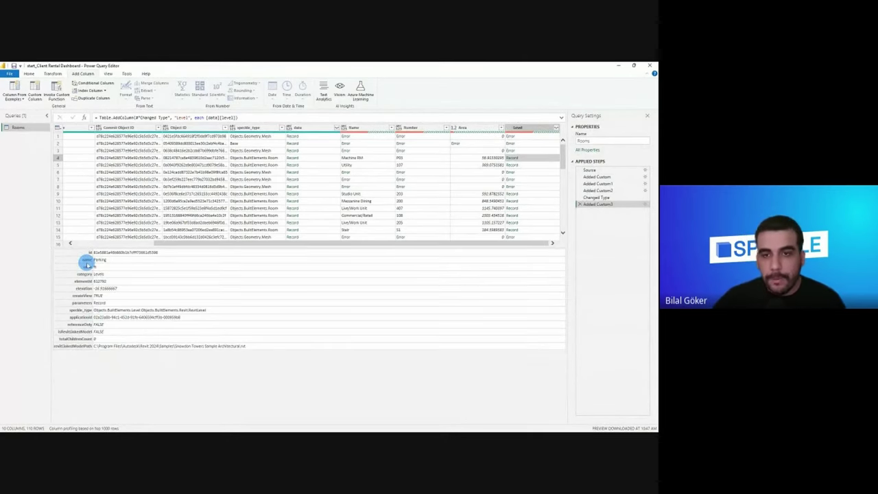
pyautogui.click(645, 205)
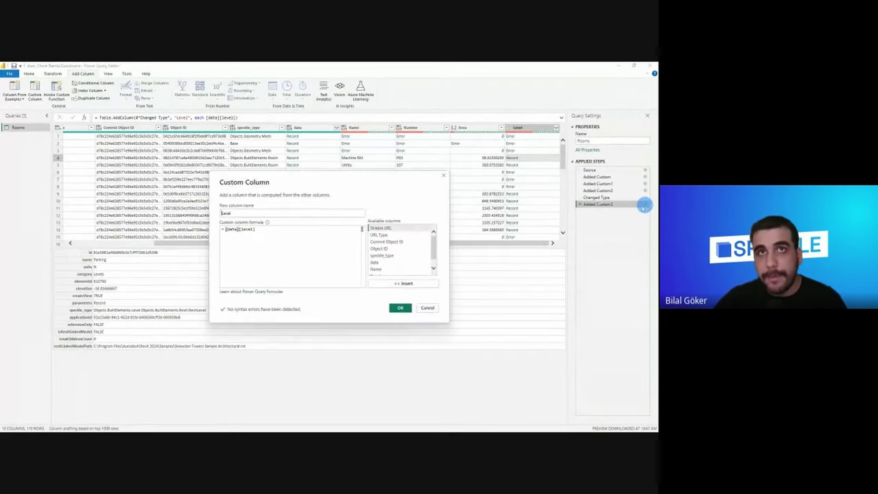
pyautogui.write('[Name')
pyautogui.click(276, 234)
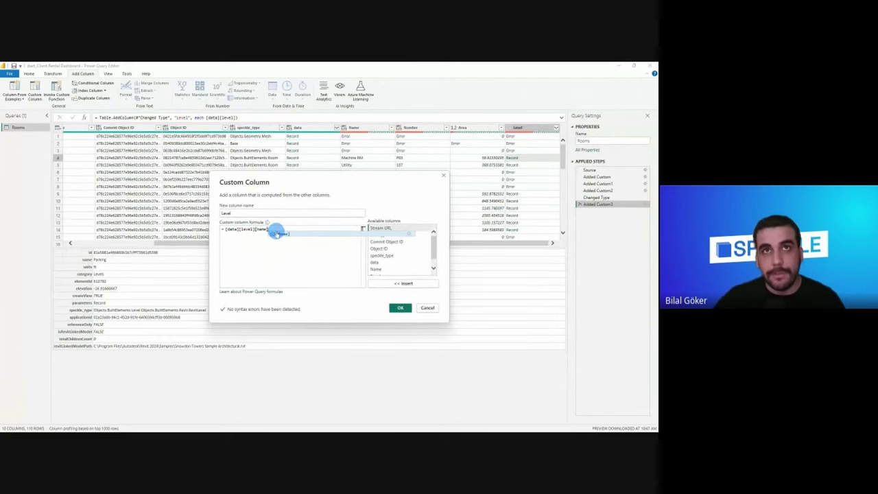
pyautogui.click(401, 307)
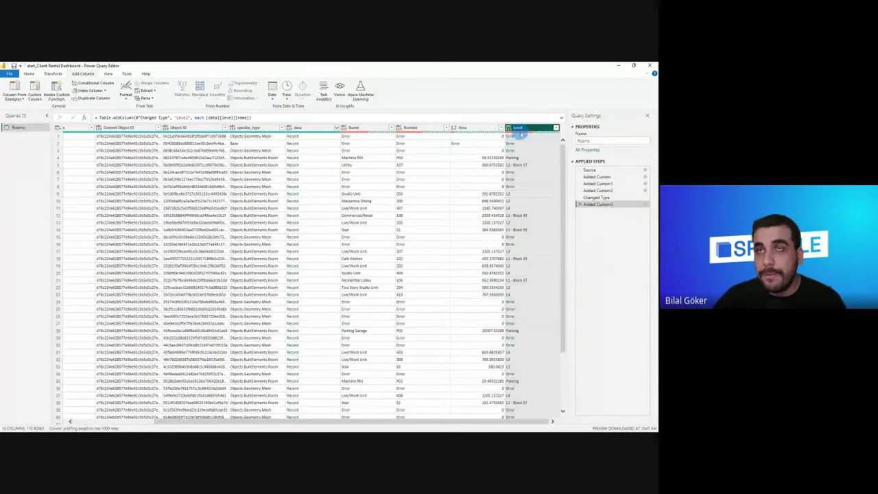
# - Remove the rows with errors in the Level column, and apply the pending query changes to the report
pyautogui.moveTo(522, 134)
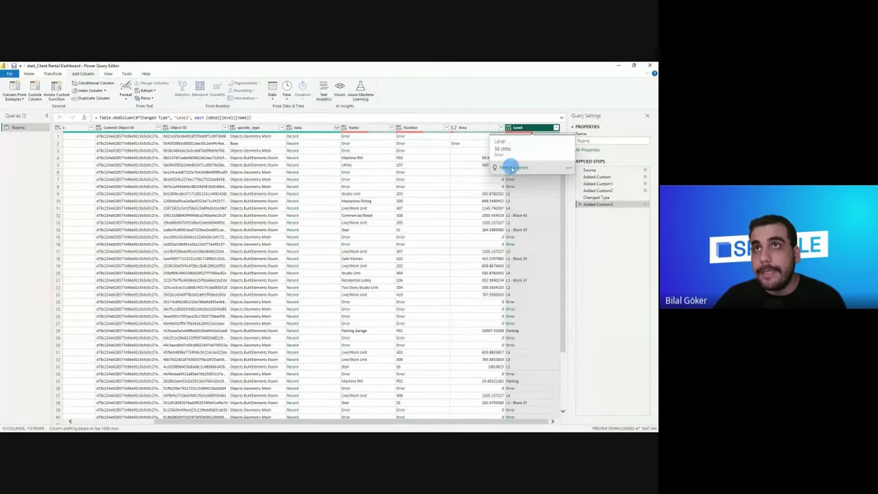
pyautogui.click(511, 167)
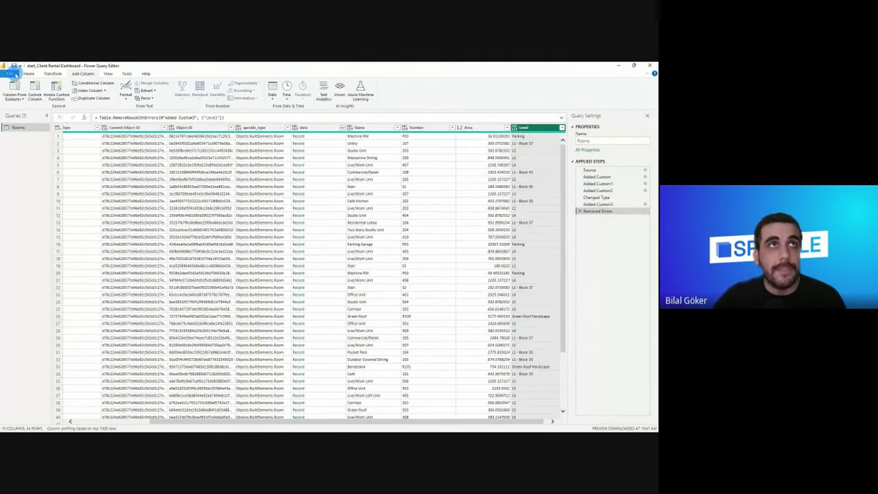
pyautogui.click(9, 74)
pyautogui.click(9, 73)
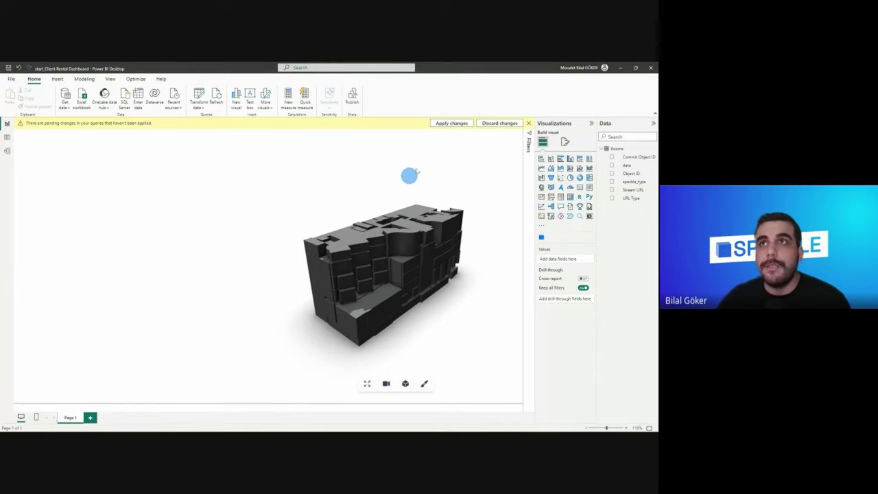
pyautogui.click(449, 123)
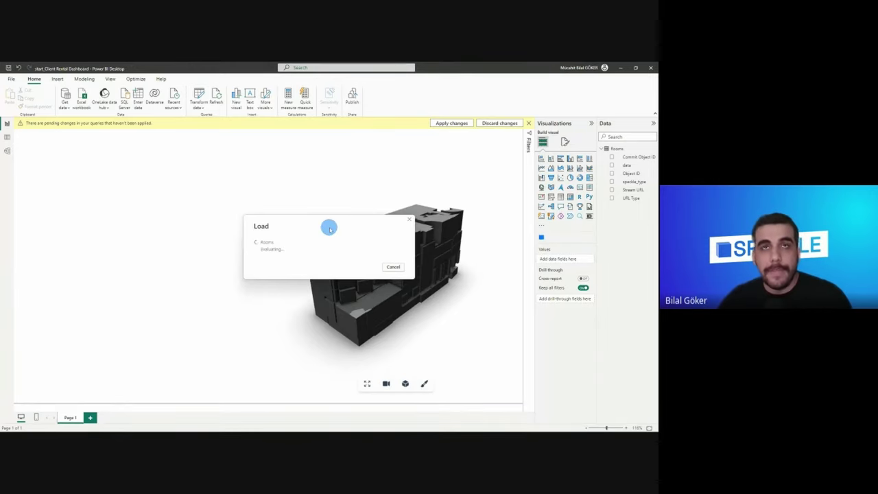
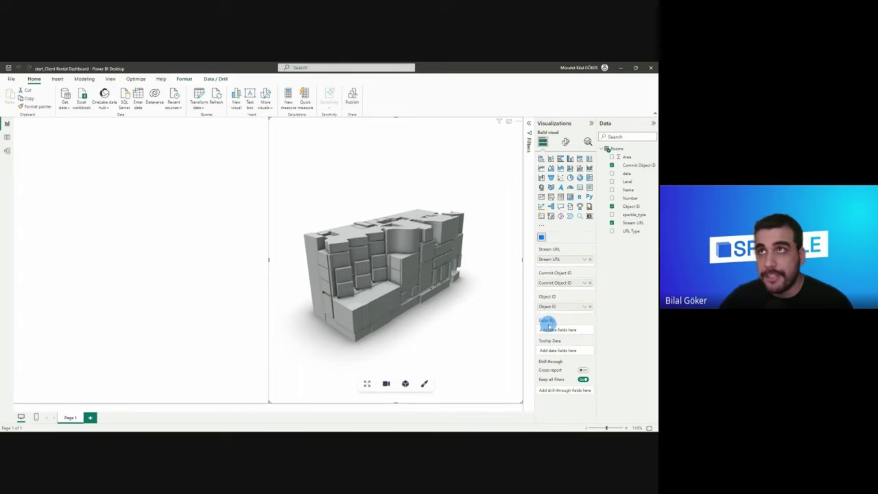
# - Color the rooms in the 3D visual by the Level field
pyautogui.moveTo(629, 183); pyautogui.dragTo(551, 331)
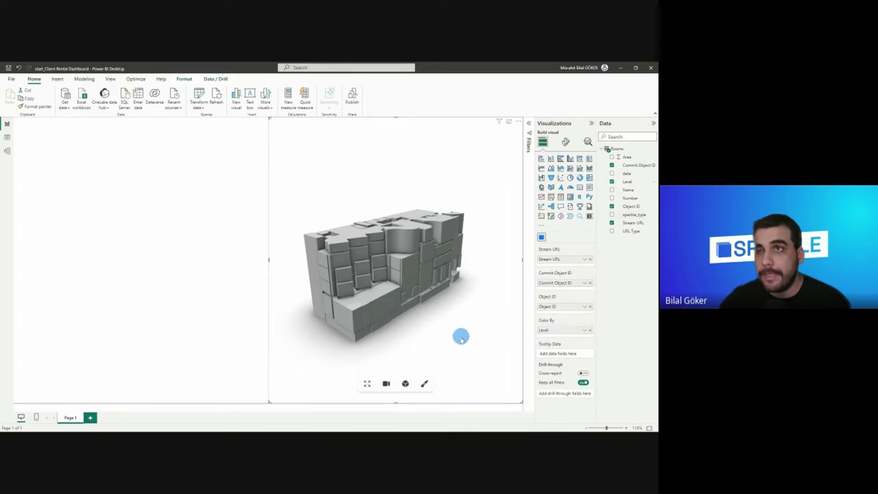
pyautogui.moveTo(455, 300); pyautogui.dragTo(405, 330)
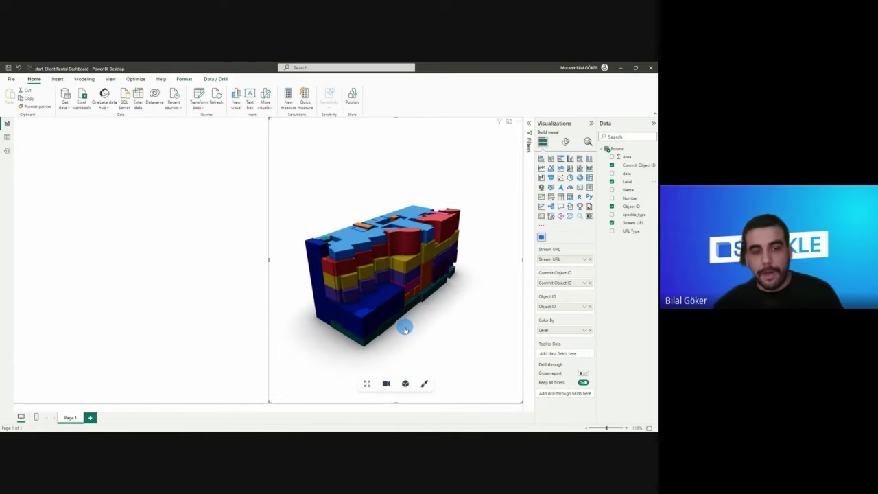
# - Add a slicer for the Level field and shrink it to fit its list in the empty area beside the 3D visual
pyautogui.click(178, 268)
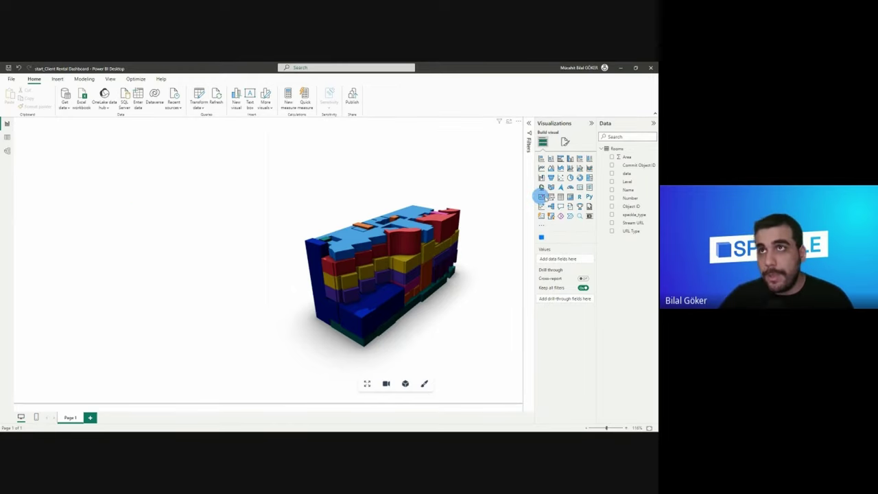
pyautogui.click(551, 197)
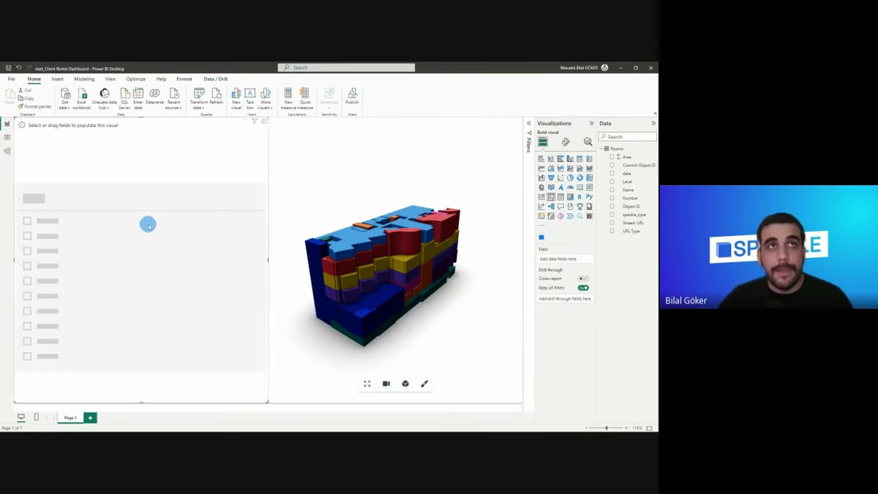
pyautogui.moveTo(623, 181); pyautogui.dragTo(196, 240)
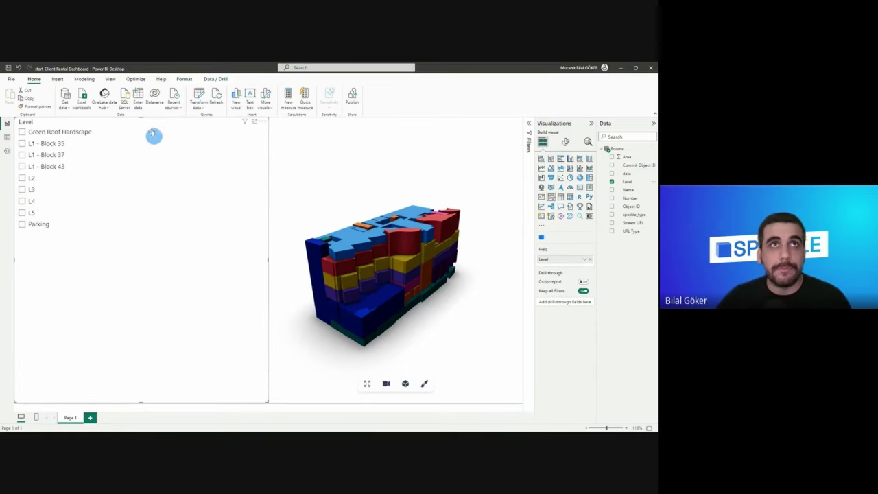
pyautogui.moveTo(142, 120); pyautogui.dragTo(142, 186)
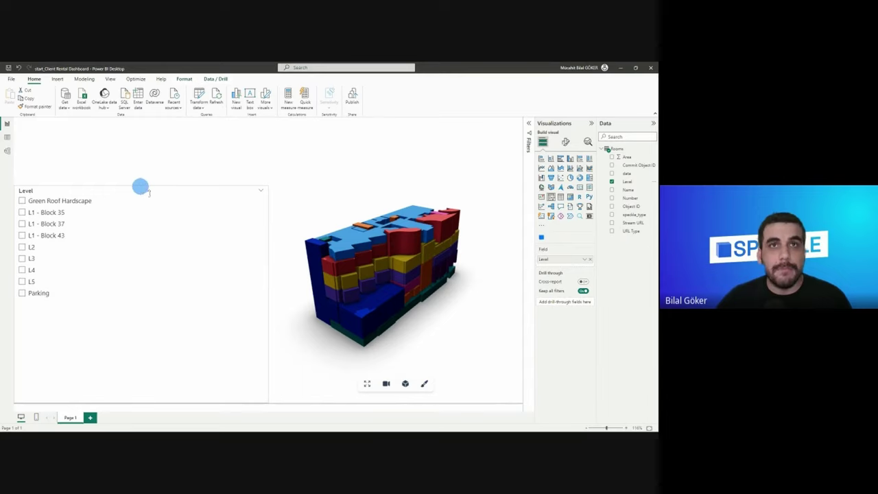
pyautogui.moveTo(266, 402); pyautogui.dragTo(98, 304)
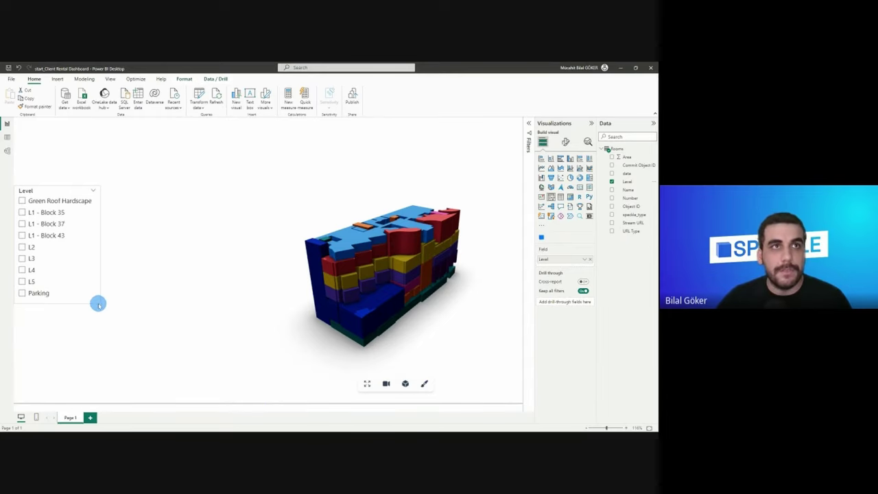
pyautogui.click(160, 300)
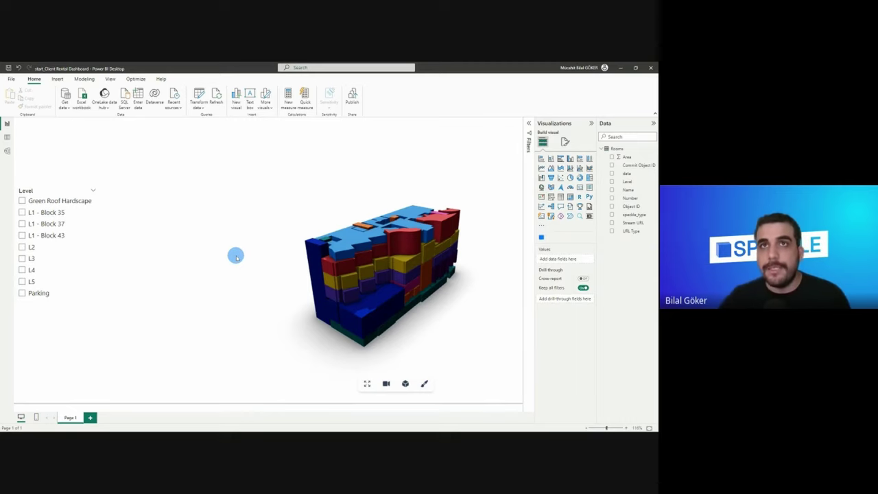
# - Add the Name, Number and Level fields to the 3D visual's tooltip data
pyautogui.click(313, 190)
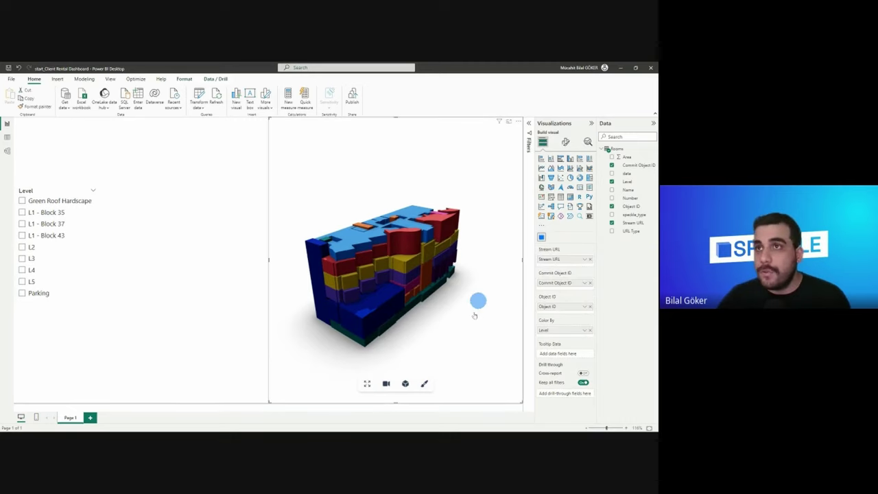
pyautogui.moveTo(630, 189); pyautogui.dragTo(561, 353)
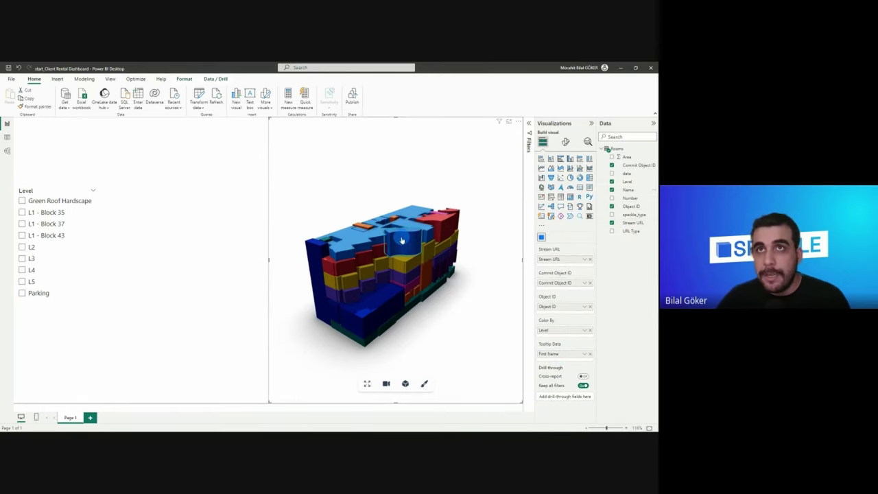
pyautogui.moveTo(377, 249)
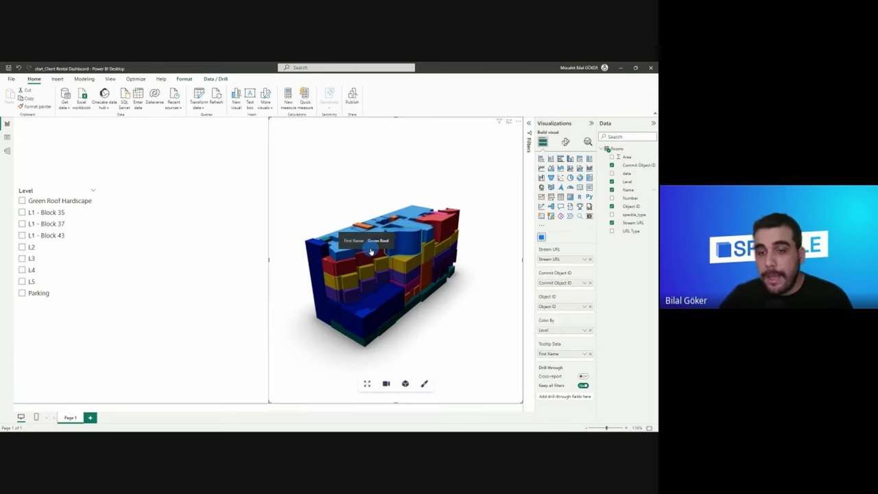
pyautogui.moveTo(630, 199); pyautogui.dragTo(571, 358)
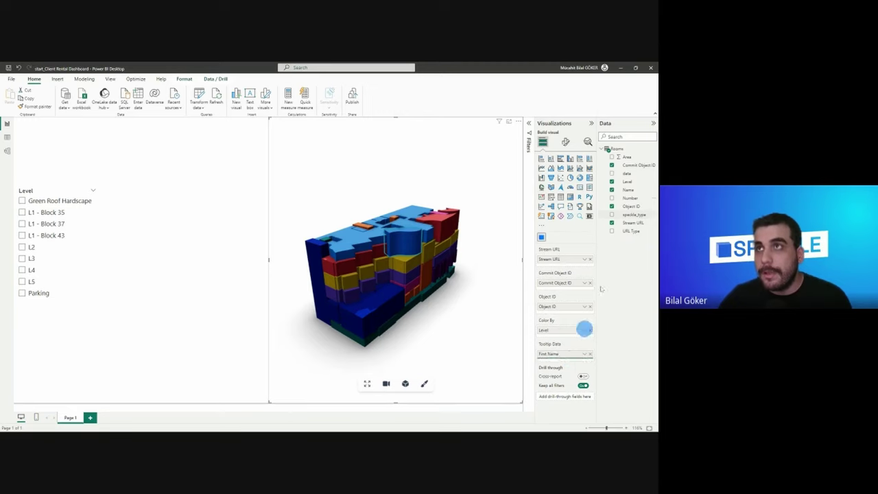
pyautogui.moveTo(630, 184); pyautogui.dragTo(535, 369)
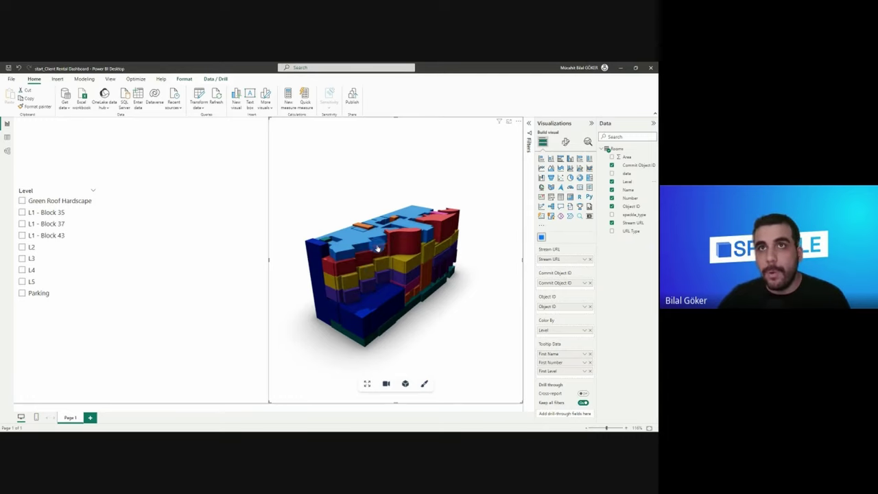
pyautogui.moveTo(344, 252)
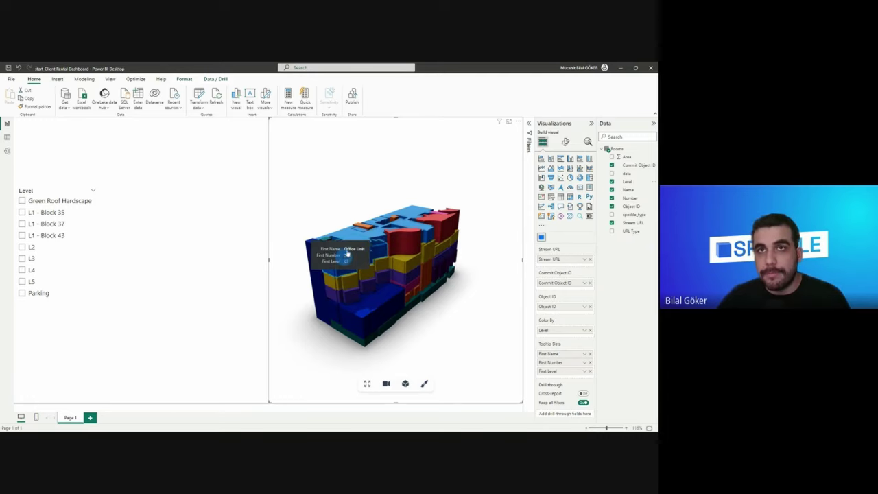
# - Rename the 3D visual's tooltip fields to Name, Number and Level, and check the tooltip on a room
pyautogui.click(584, 355)
pyautogui.click(601, 366)
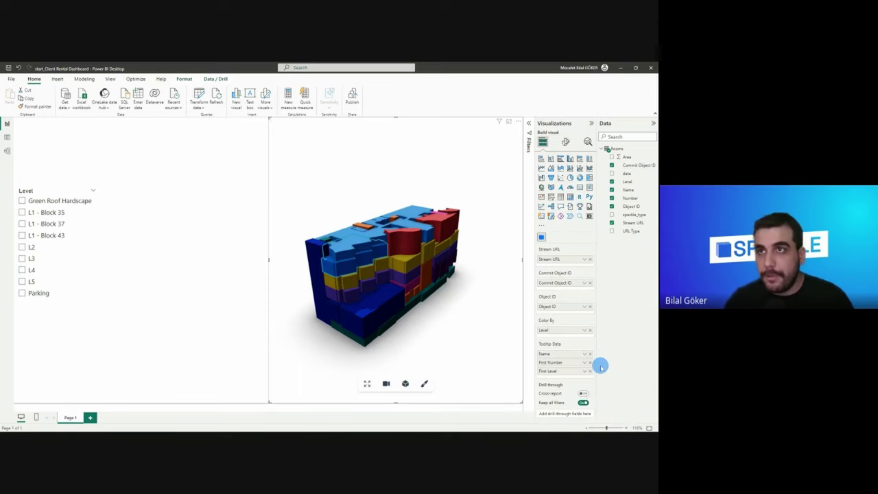
pyautogui.click(584, 370)
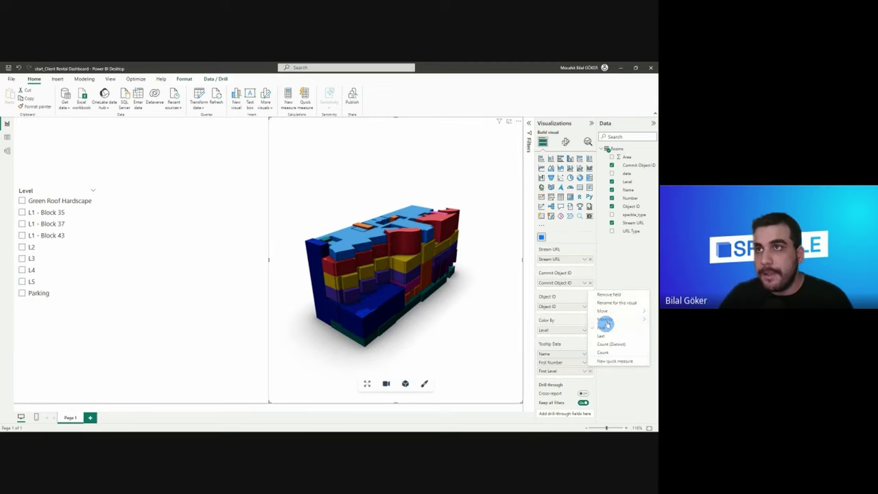
pyautogui.click(611, 303)
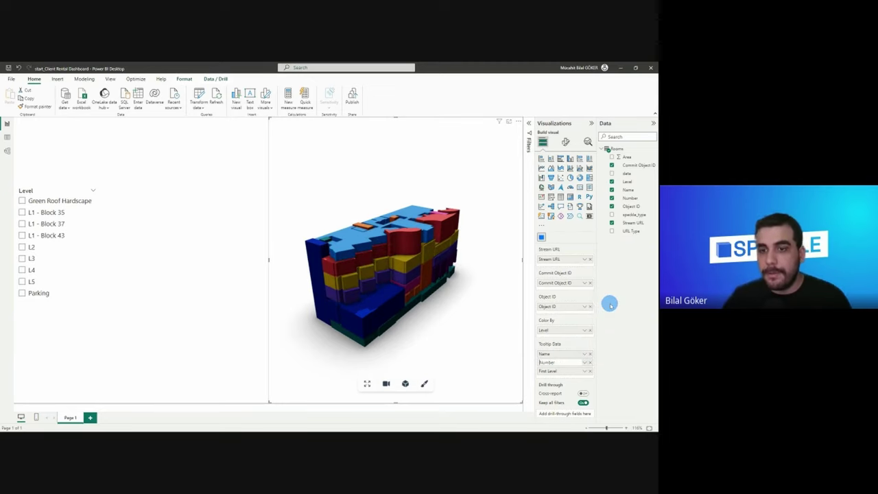
pyautogui.click(584, 370)
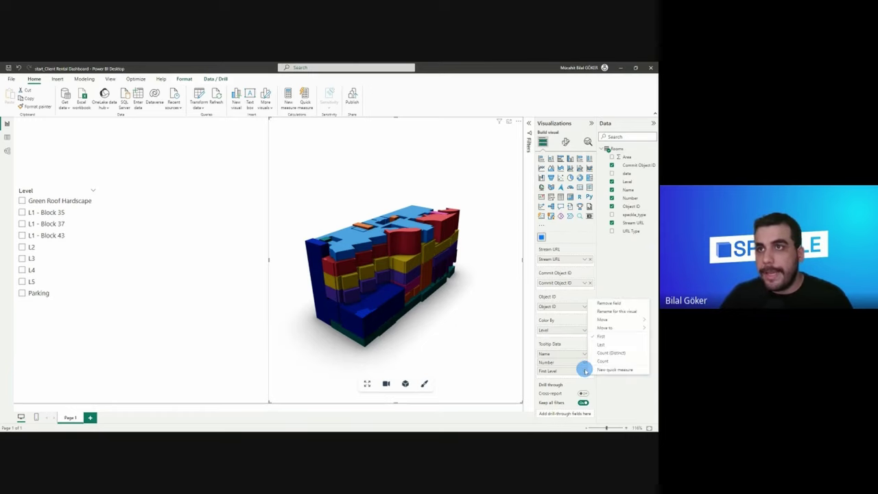
pyautogui.click(603, 314)
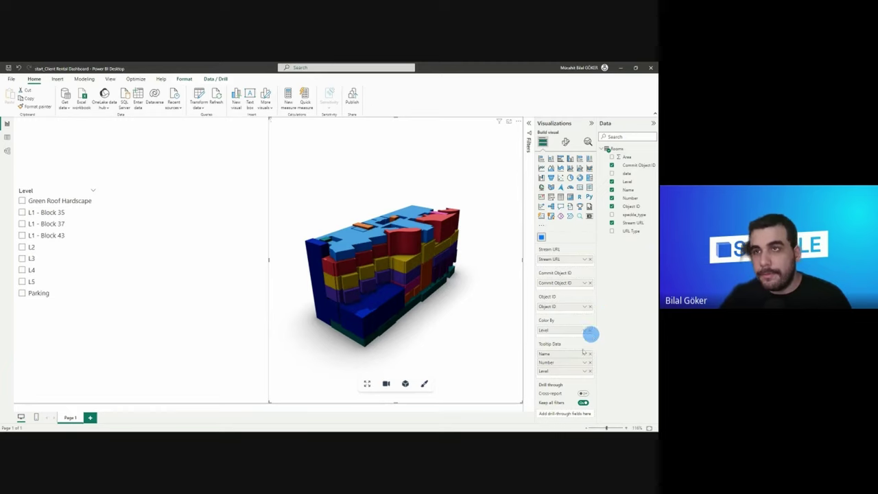
pyautogui.click(376, 307)
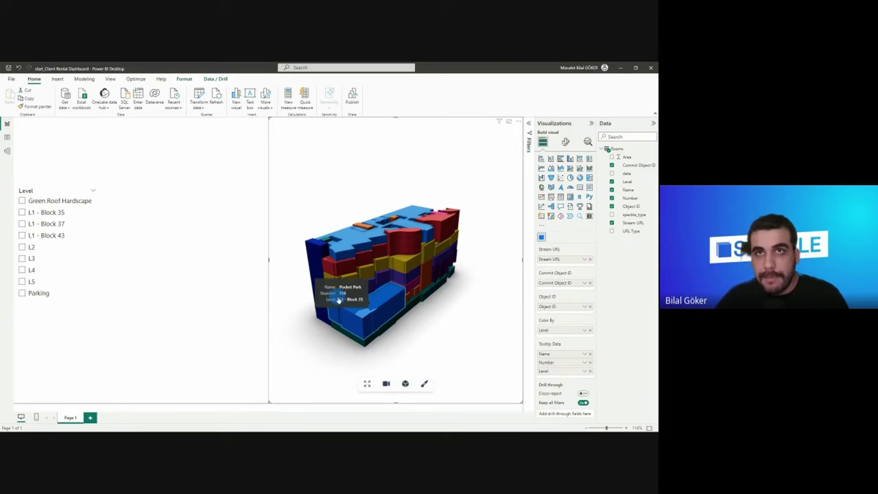
pyautogui.click(254, 291)
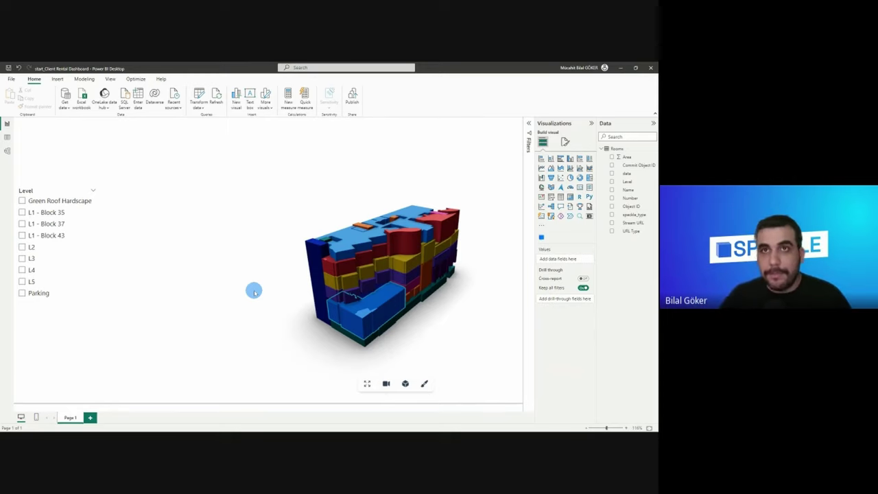
# - Test the Level slicer by filtering the model to L1 - Block 35, L2 and L3 in turn, and clear the filter
pyautogui.click(22, 212)
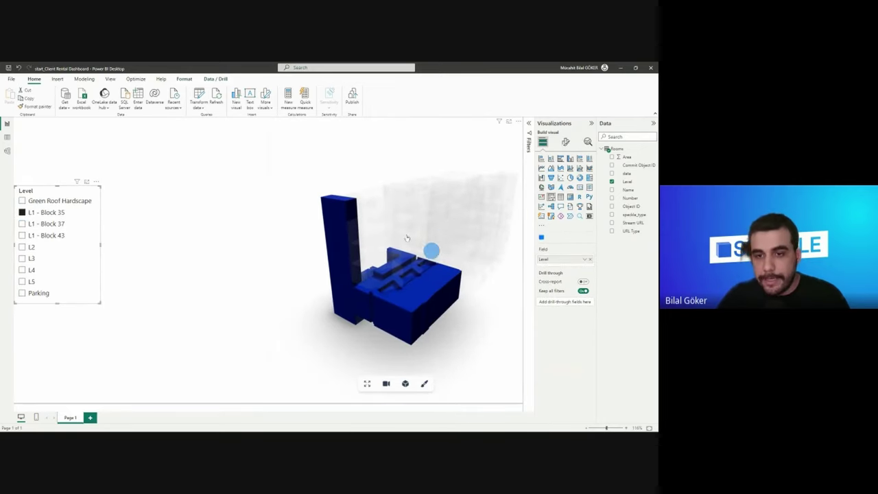
pyautogui.click(22, 247)
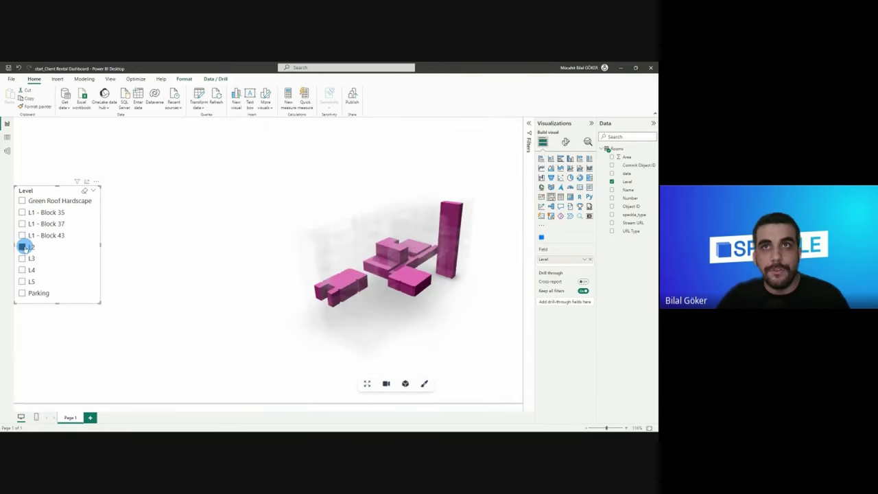
pyautogui.click(22, 259)
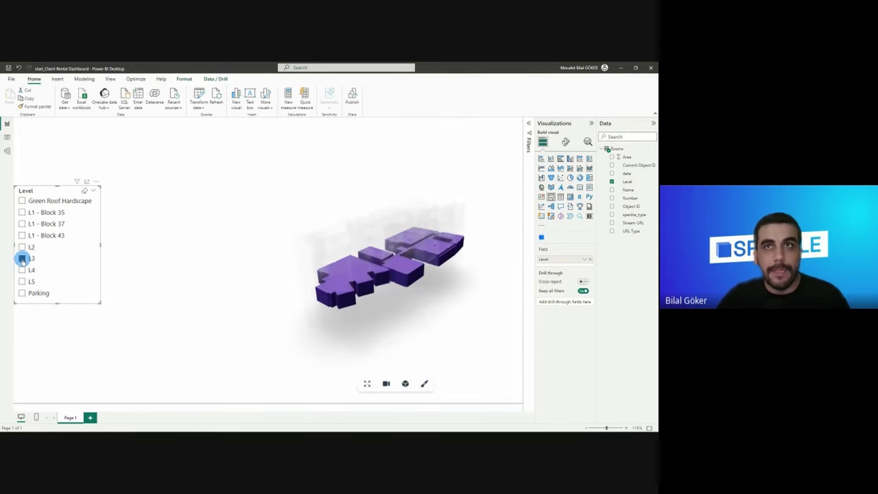
pyautogui.click(22, 259)
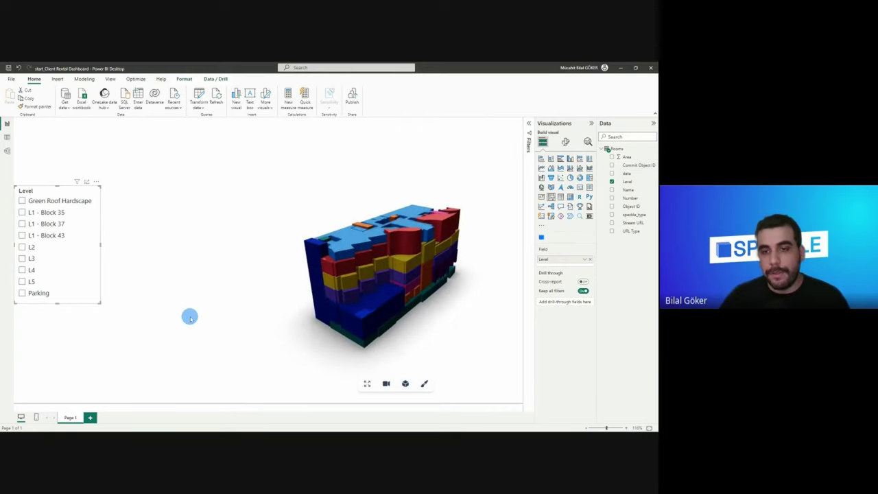
pyautogui.click(190, 317)
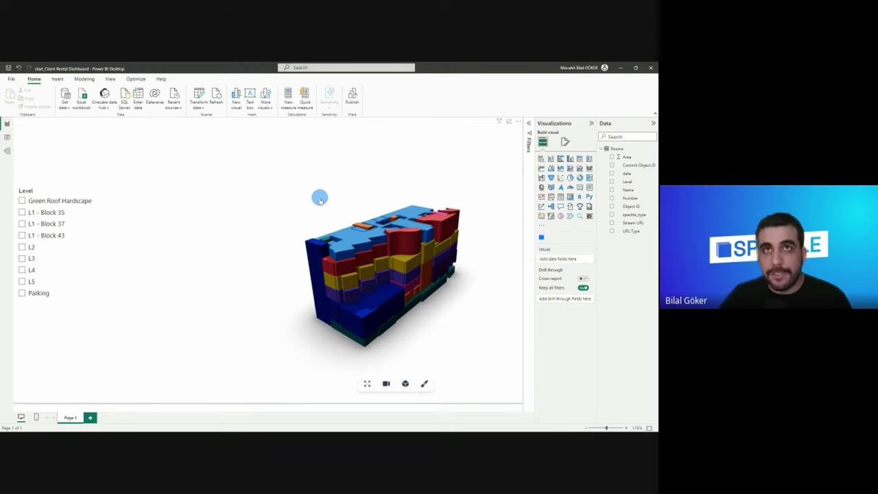
# - Color the 3D visual by Name instead of Level, and inspect the recolored rooms up close
pyautogui.moveTo(320, 198); pyautogui.dragTo(467, 214)
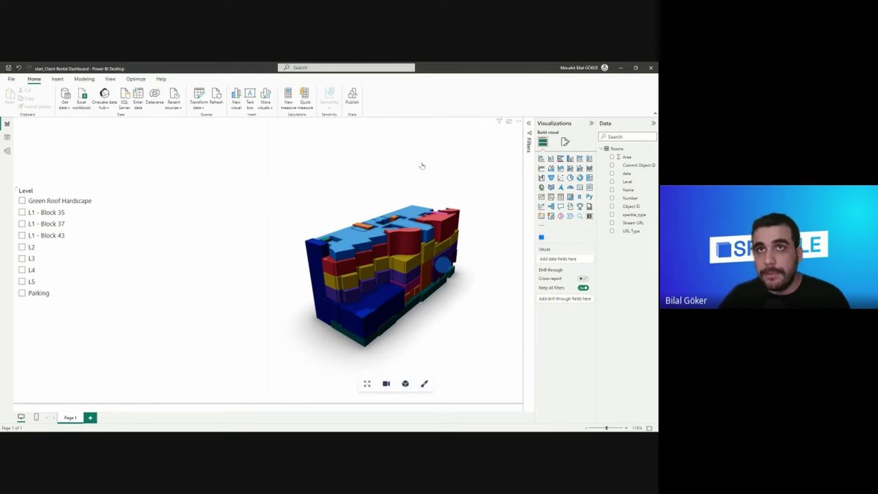
pyautogui.click(341, 212)
pyautogui.click(590, 330)
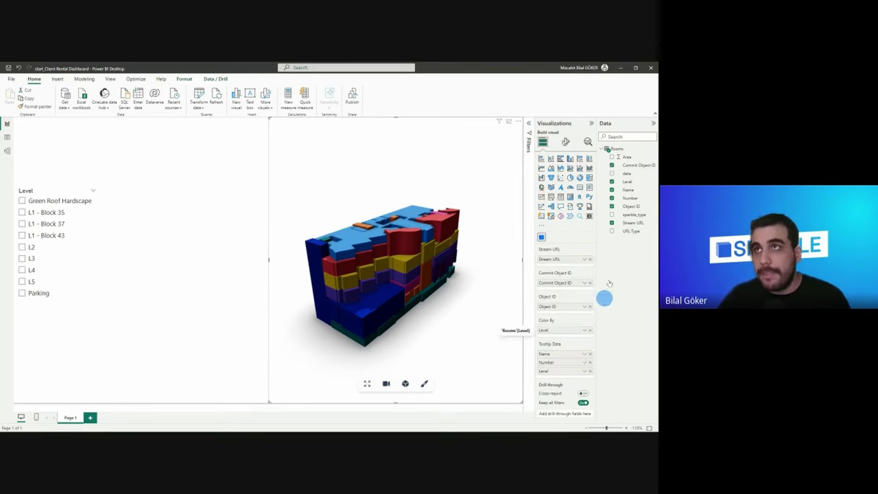
pyautogui.moveTo(630, 189); pyautogui.dragTo(566, 330)
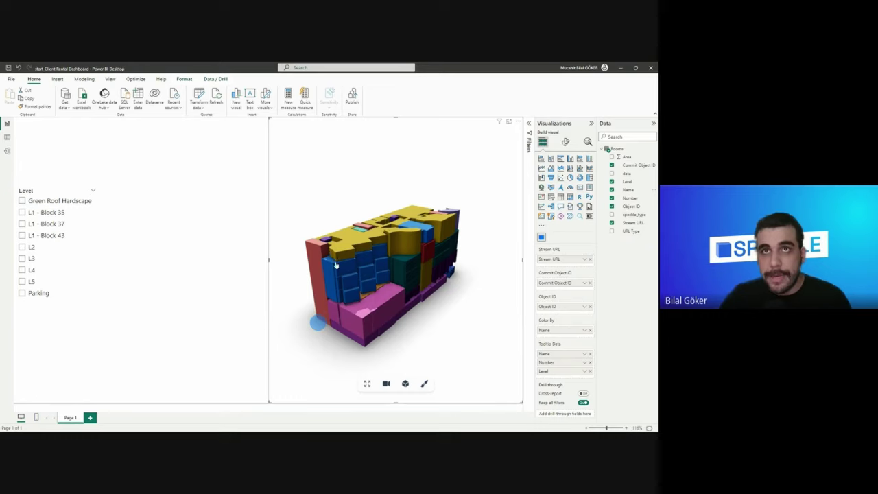
pyautogui.scroll(5, 348, 261)
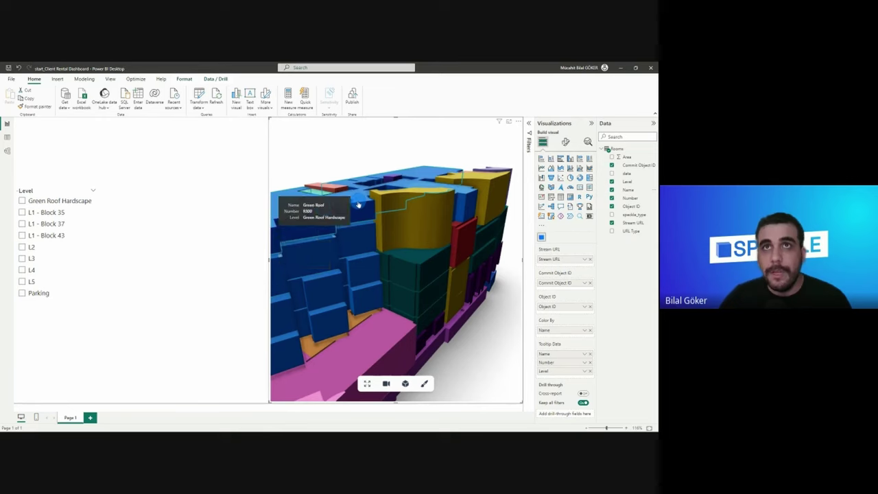
# - Switch to Revit and open the L5 floor plan
pyautogui.click(298, 166)
pyautogui.click(225, 175)
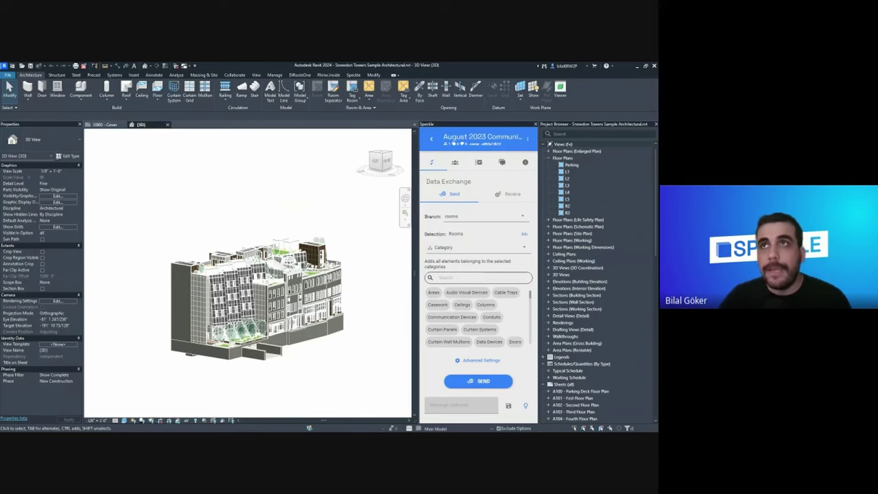
pyautogui.doubleClick(567, 199)
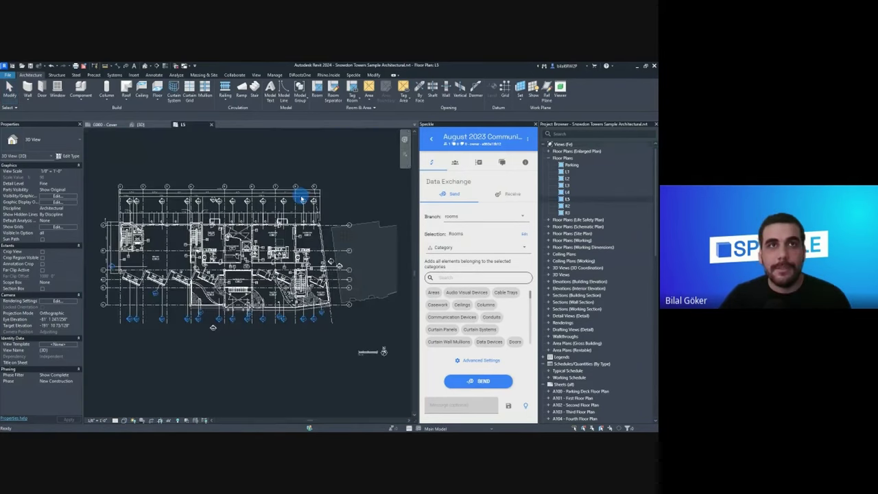
# - Rename the Office Unit room 501 on the L5 plan to Green Roof
pyautogui.scroll(5, 143, 263)
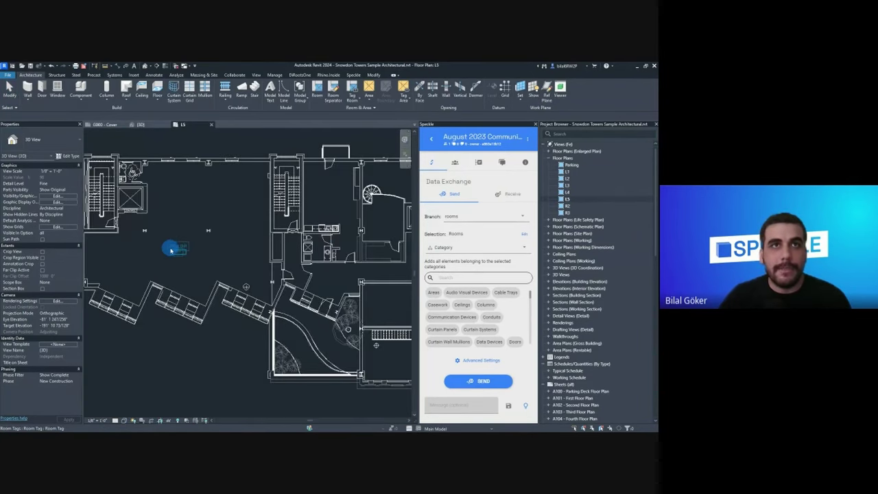
pyautogui.scroll(4, 171, 251)
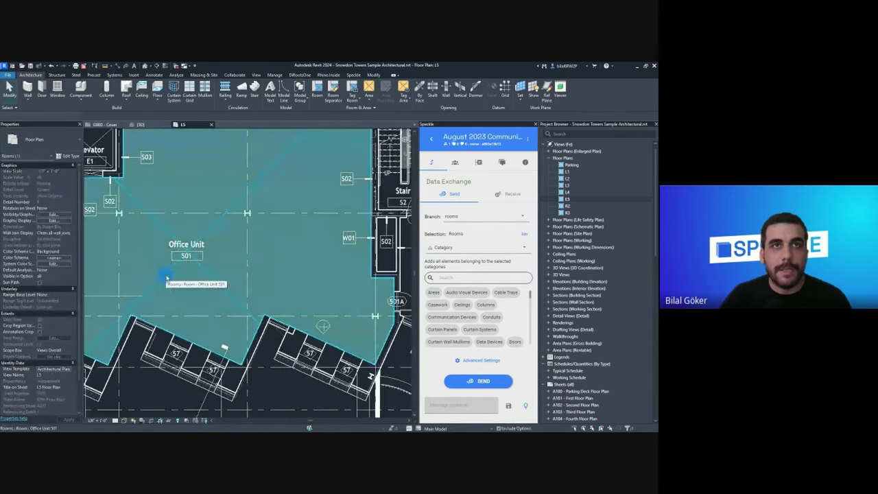
pyautogui.click(167, 277)
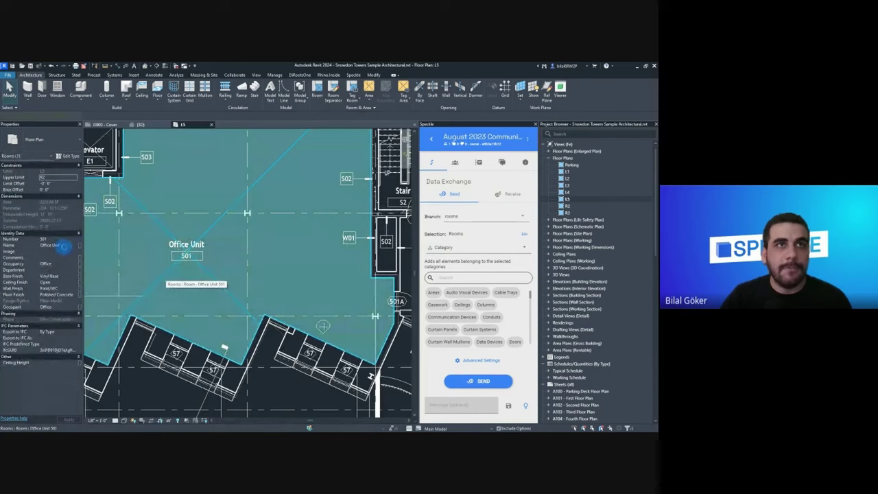
pyautogui.click(63, 246)
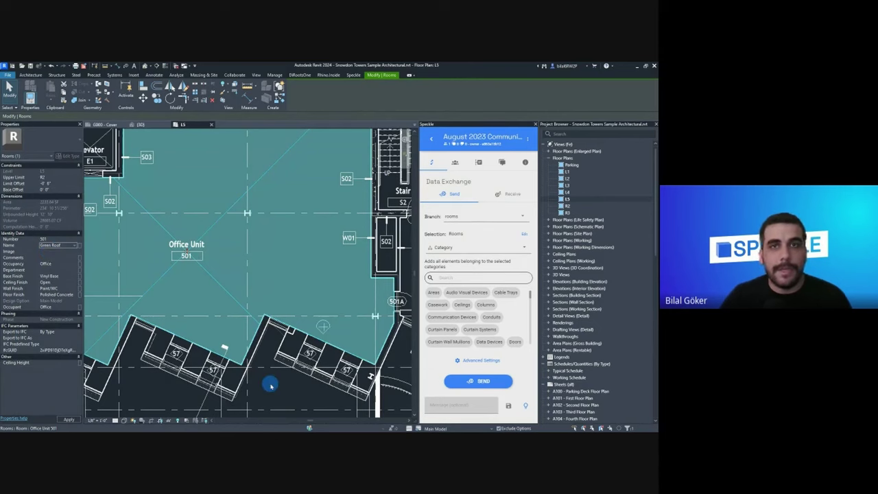
pyautogui.click(271, 386)
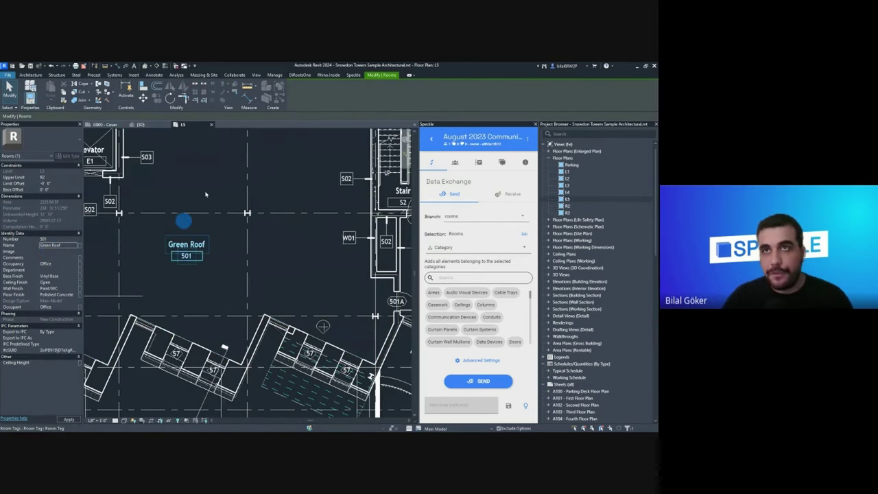
# - Send the updated rooms to Speckle, then switch to Power BI and refresh the report, checking room 501 in the 3D visual
pyautogui.click(483, 387)
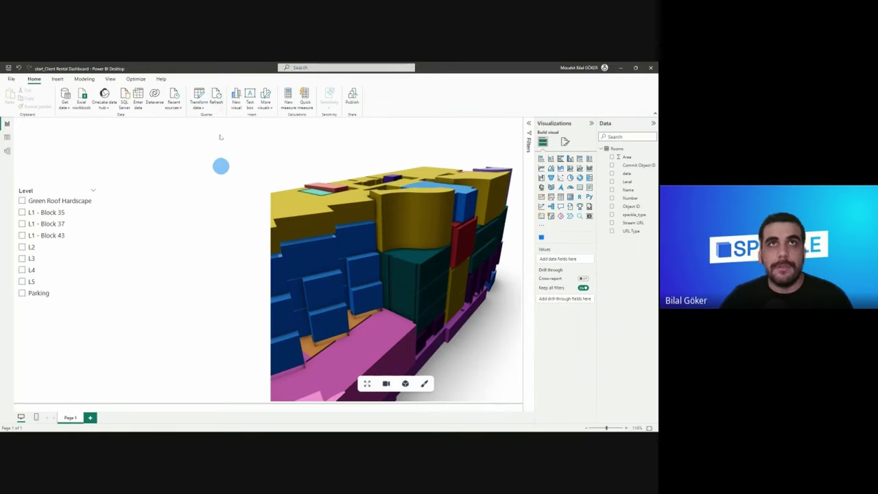
pyautogui.click(215, 99)
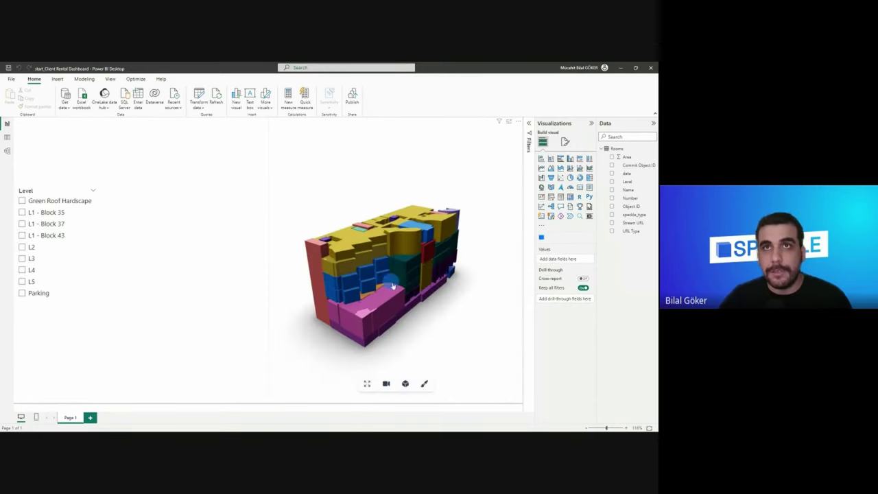
pyautogui.click(350, 267)
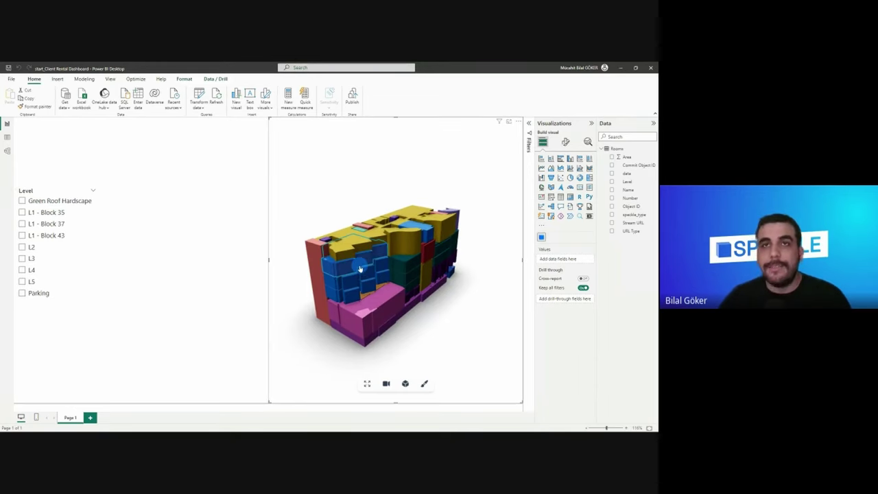
pyautogui.moveTo(350, 268)
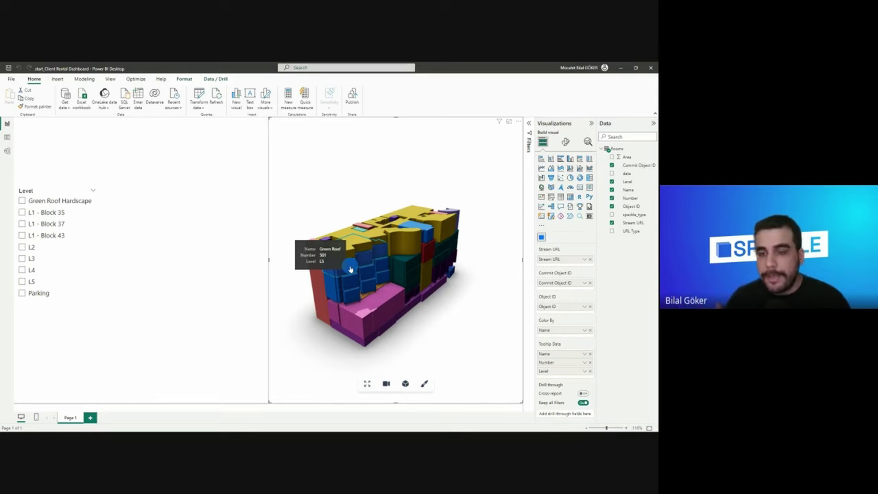
# - Open Rent Prices.xlsx from the 2308 folder in Excel, review the rent per room name, and close it without saving
pyautogui.click(230, 274)
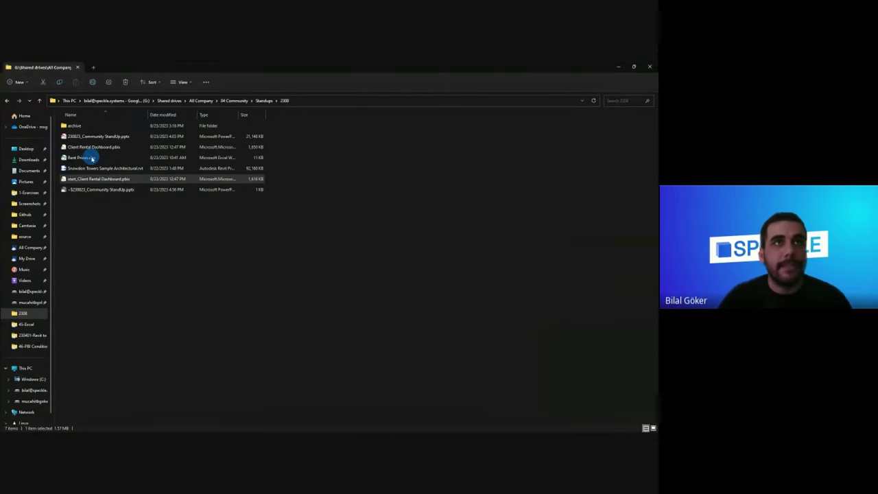
pyautogui.click(91, 157)
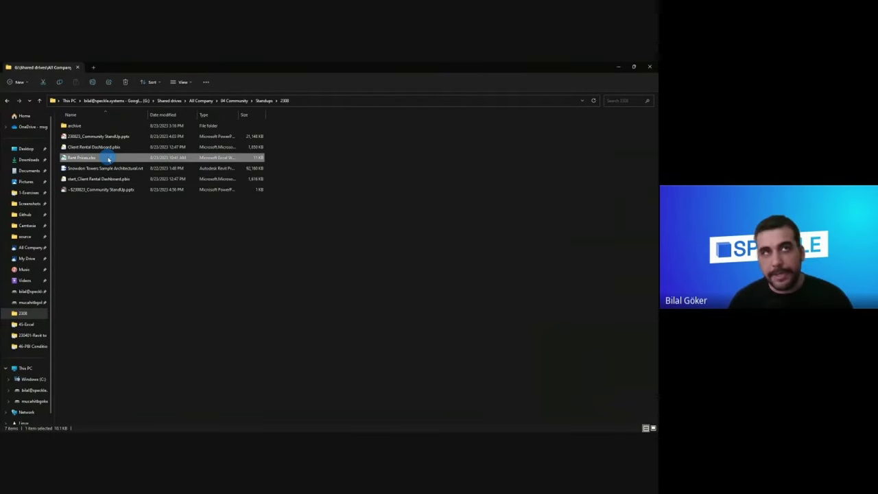
pyautogui.doubleClick(108, 159)
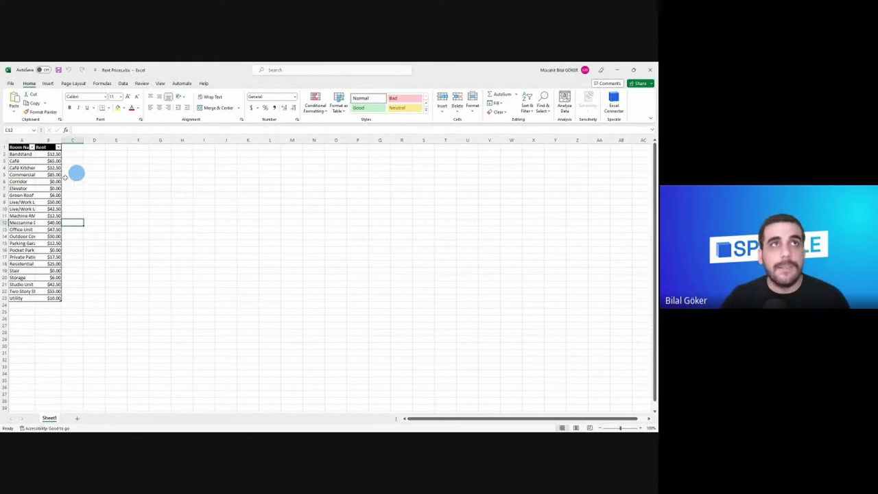
pyautogui.keyDown('ctrl'); pyautogui.scroll(2, 30, 188); pyautogui.keyUp('ctrl')
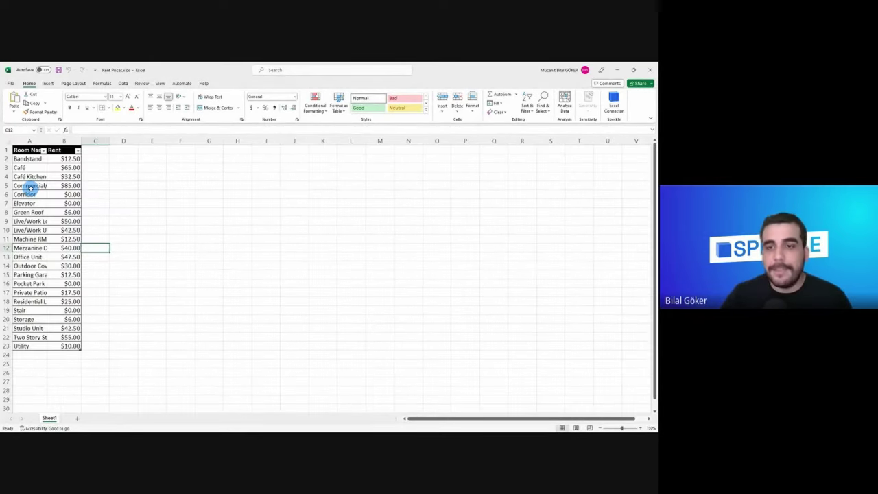
pyautogui.doubleClick(46, 140)
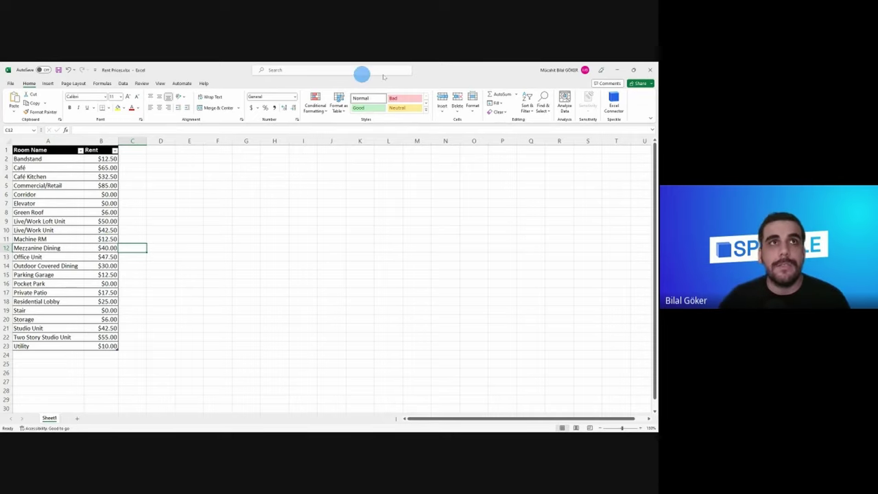
pyautogui.click(649, 70)
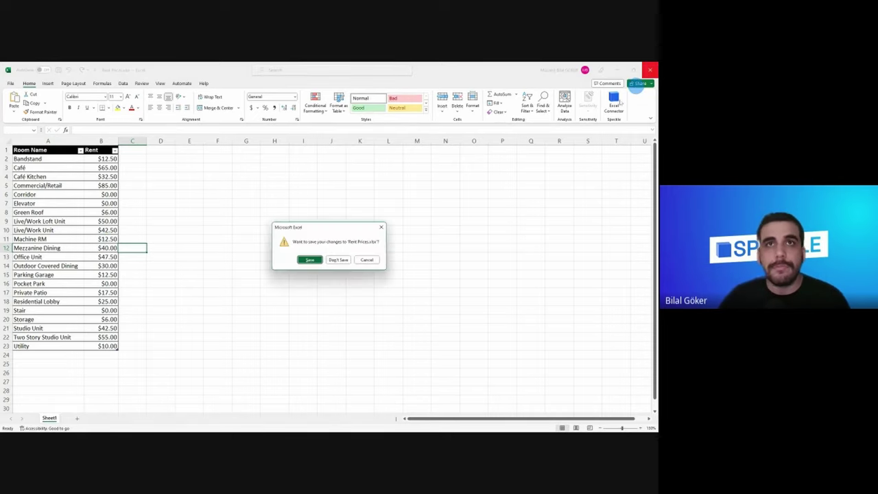
pyautogui.click(332, 261)
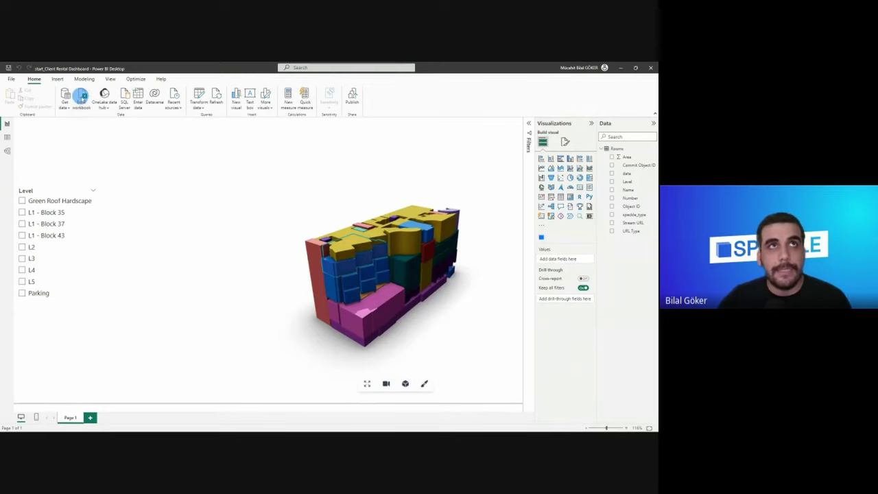
# - Import Table1 from the Rent Prices.xlsx workbook in the 2308 folder into the Power BI report
pyautogui.click(81, 96)
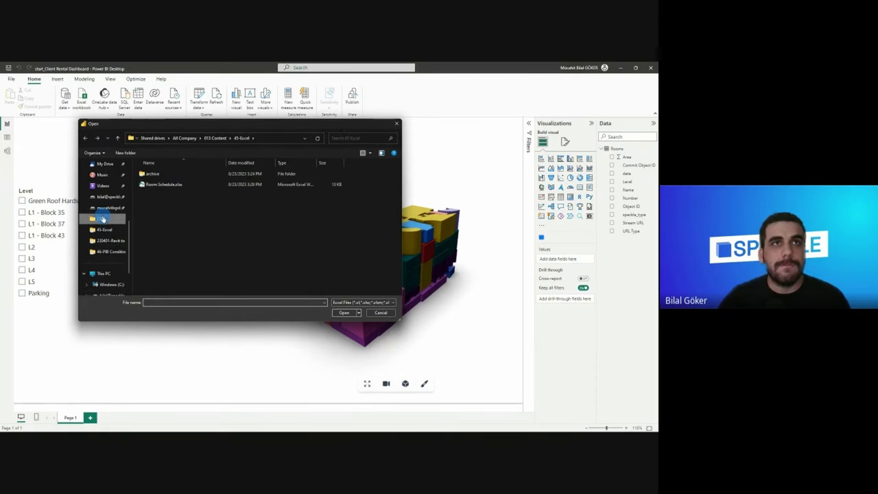
pyautogui.click(163, 185)
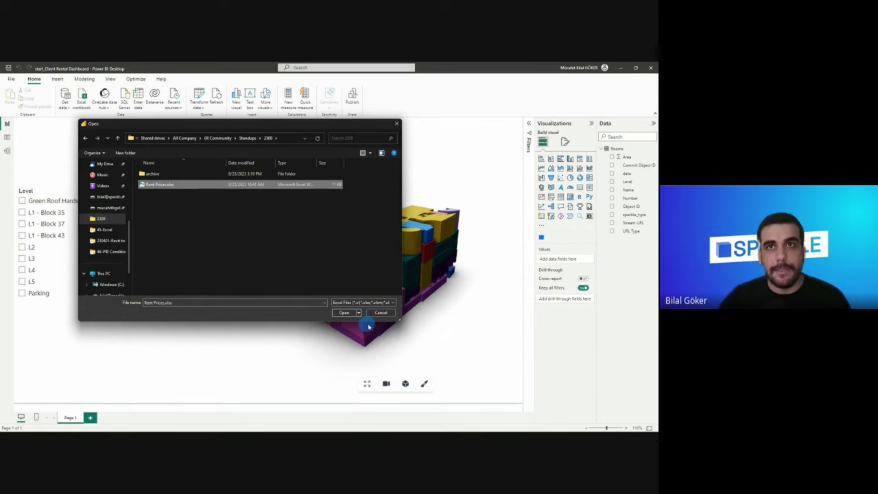
pyautogui.click(344, 313)
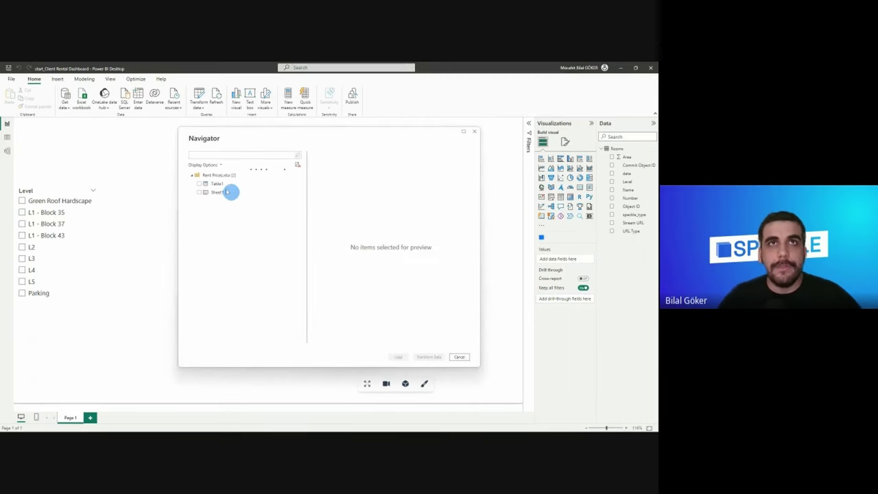
pyautogui.click(200, 184)
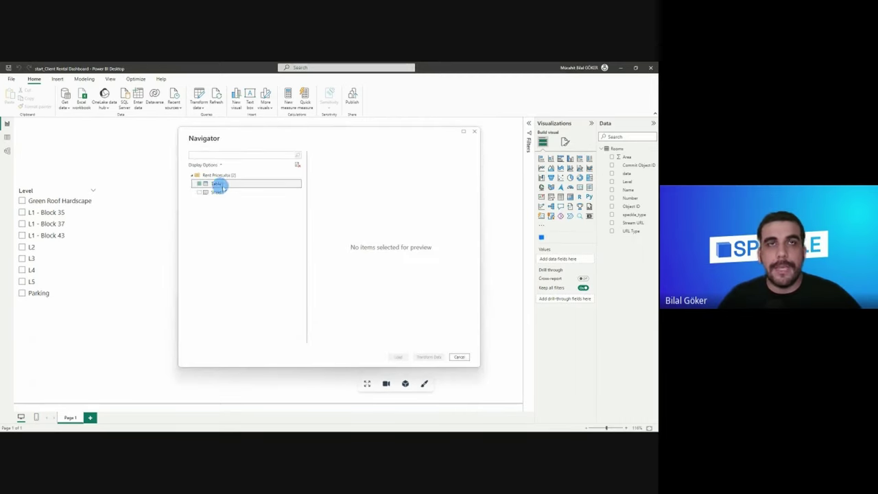
pyautogui.click(398, 357)
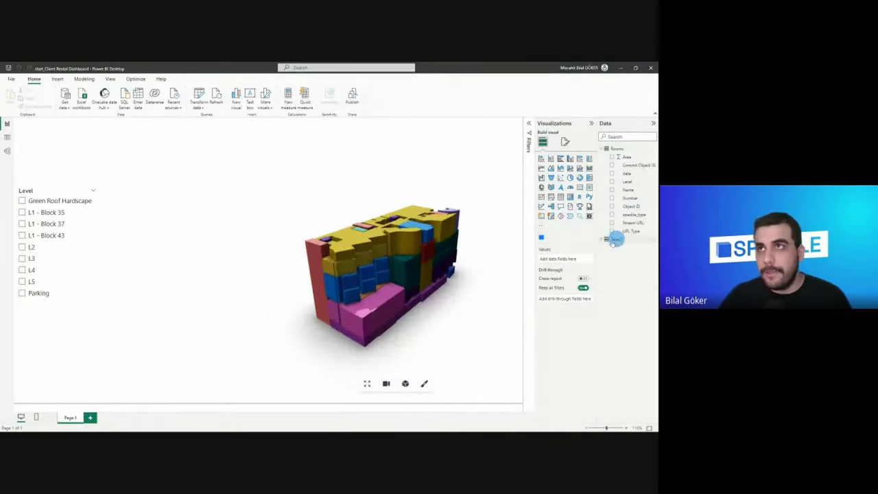
# - Expand the imported Table1 and rename it RentPrices
pyautogui.click(602, 238)
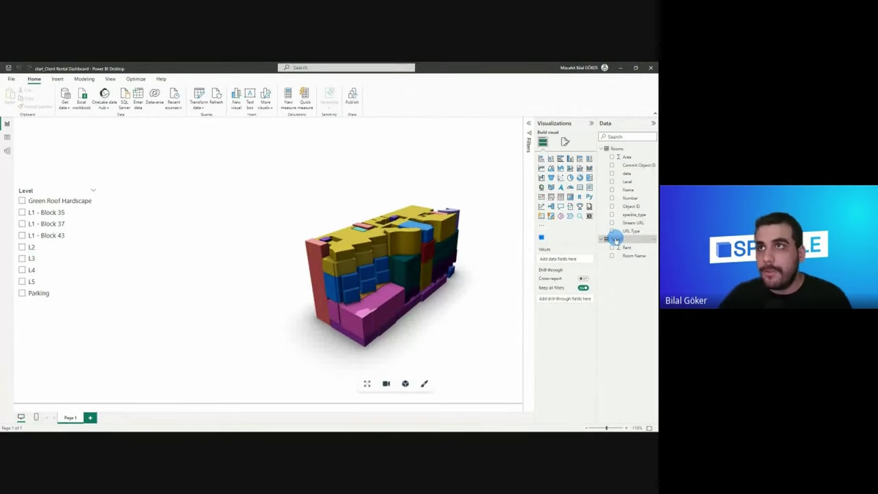
pyautogui.doubleClick(616, 239)
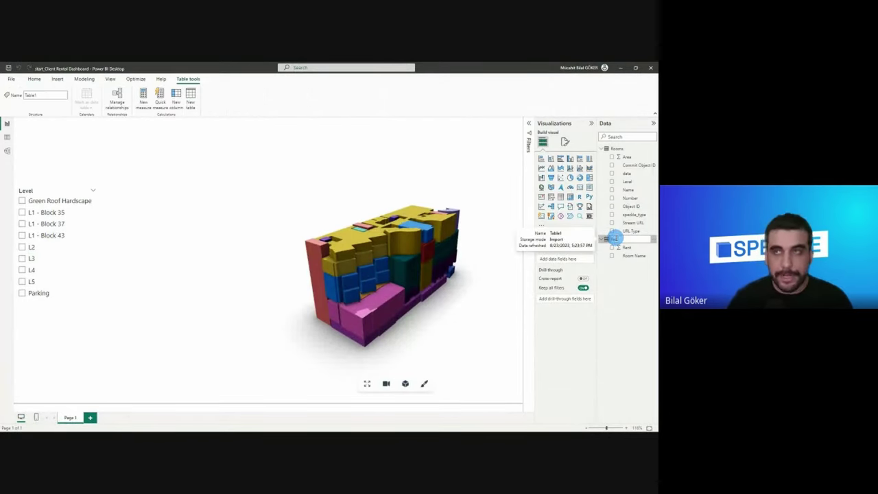
pyautogui.press('Return')
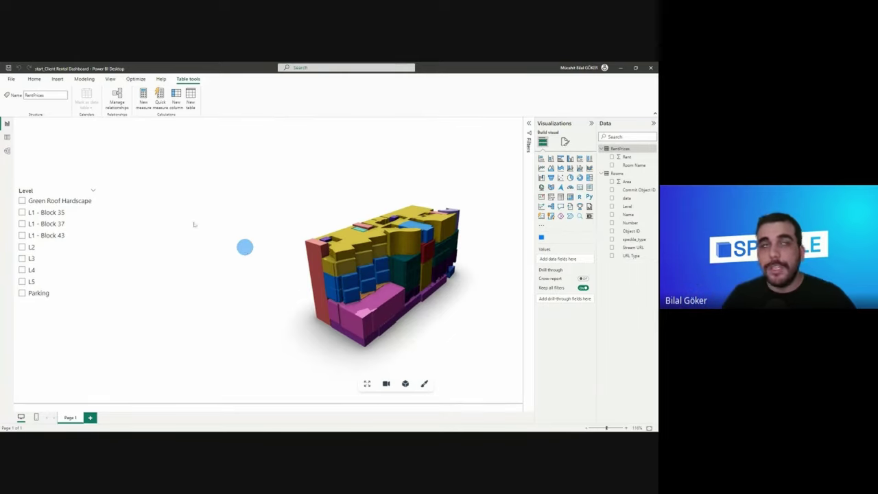
# - Relate RentPrices' Room Name column to the Rooms table's Name column, and move the RentPrices card below the Rooms card
pyautogui.click(7, 151)
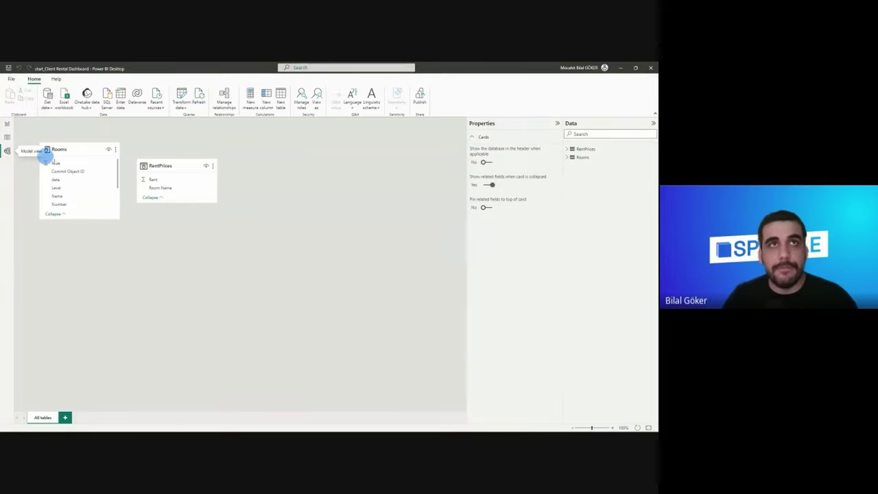
pyautogui.moveTo(157, 188); pyautogui.dragTo(50, 139)
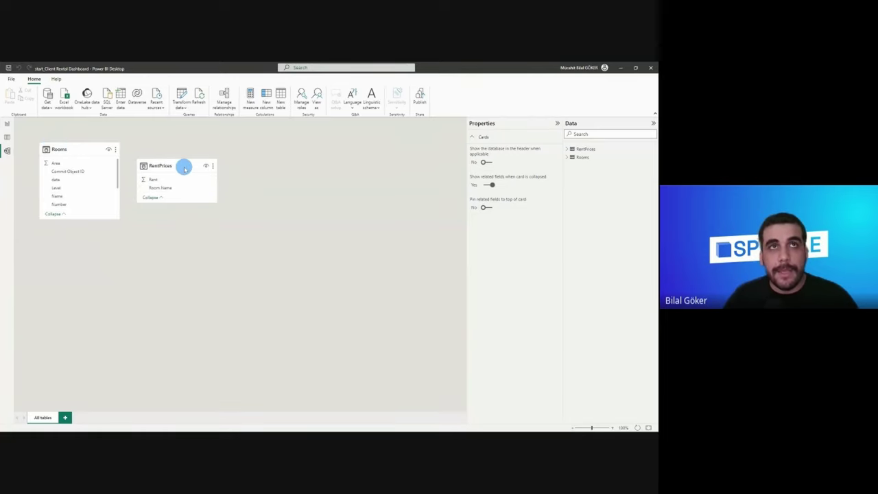
pyautogui.moveTo(160, 188); pyautogui.dragTo(92, 196)
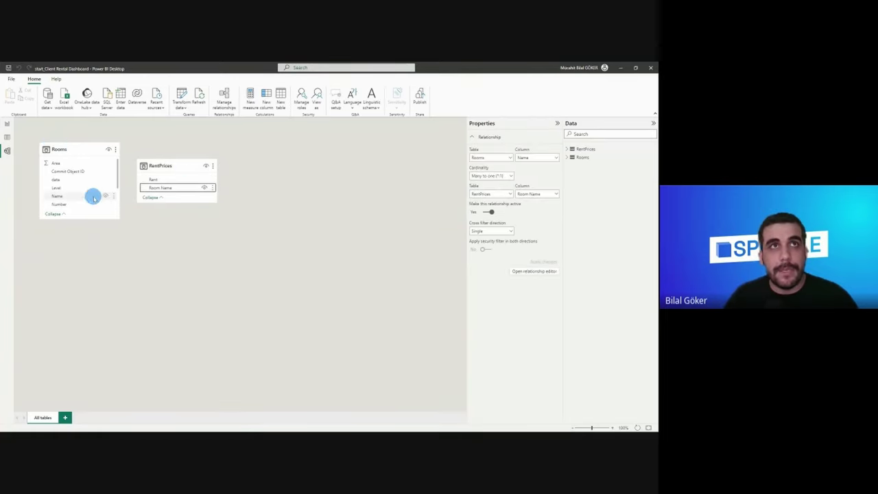
pyautogui.moveTo(181, 165); pyautogui.dragTo(215, 272)
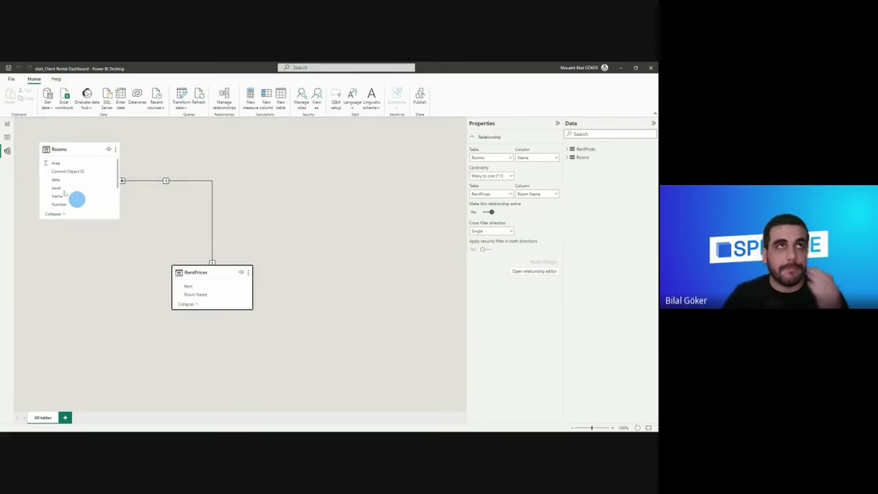
# - Add a calculated column to the Rooms table with the formula TotalRent = Rooms[Area] * RELATED(RentPrices[Rent])
pyautogui.click(7, 124)
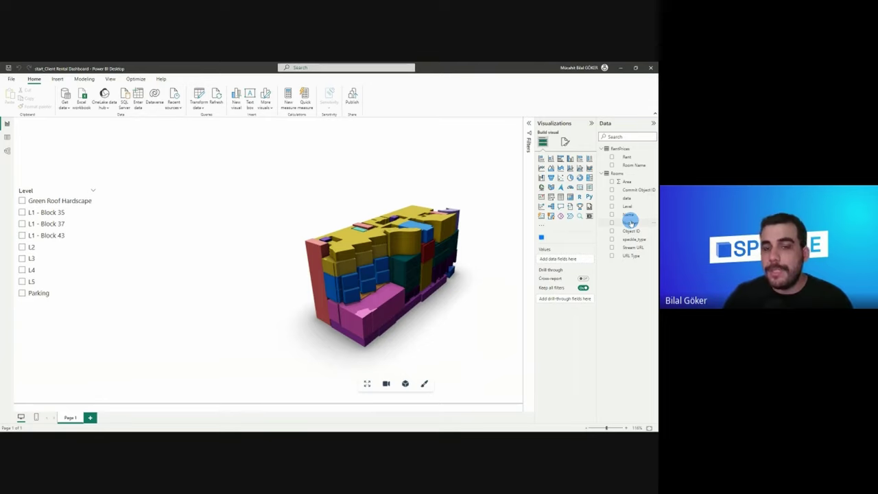
pyautogui.click(617, 174)
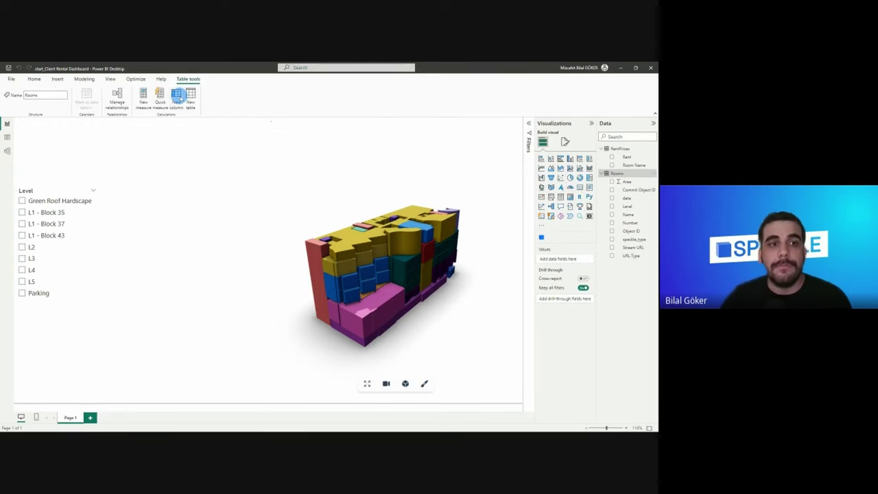
pyautogui.click(177, 97)
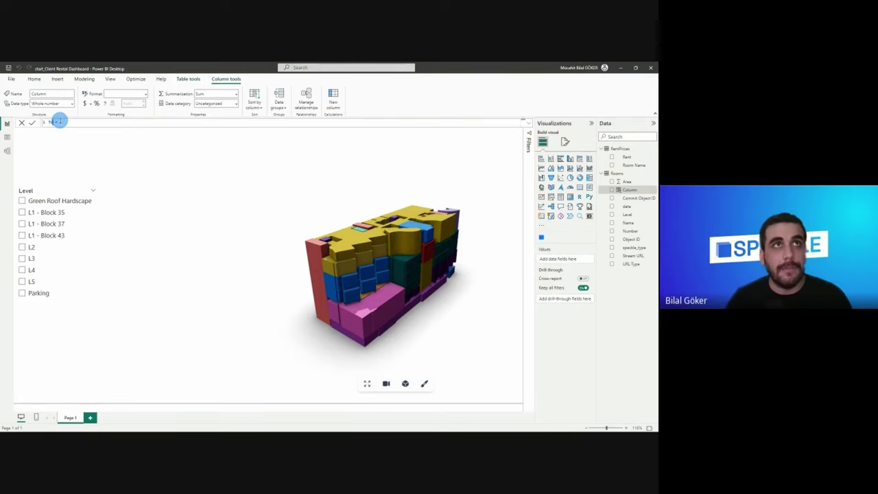
pyautogui.click(83, 124)
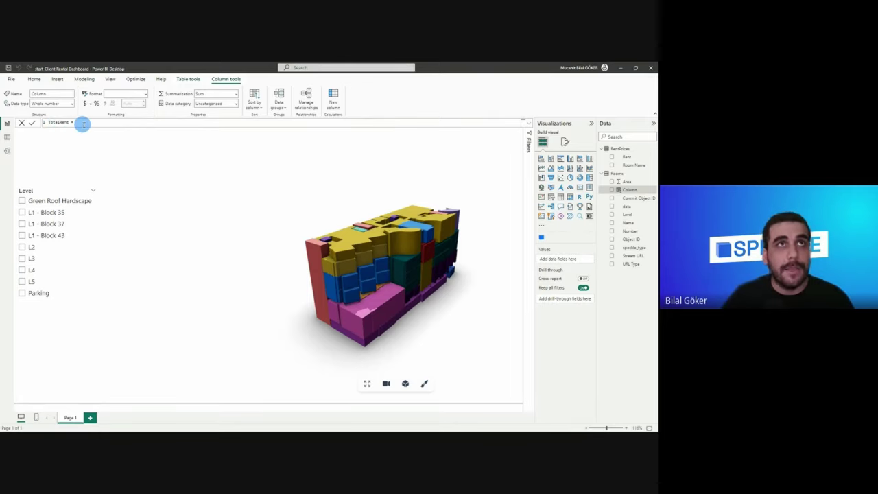
pyautogui.write('Area')
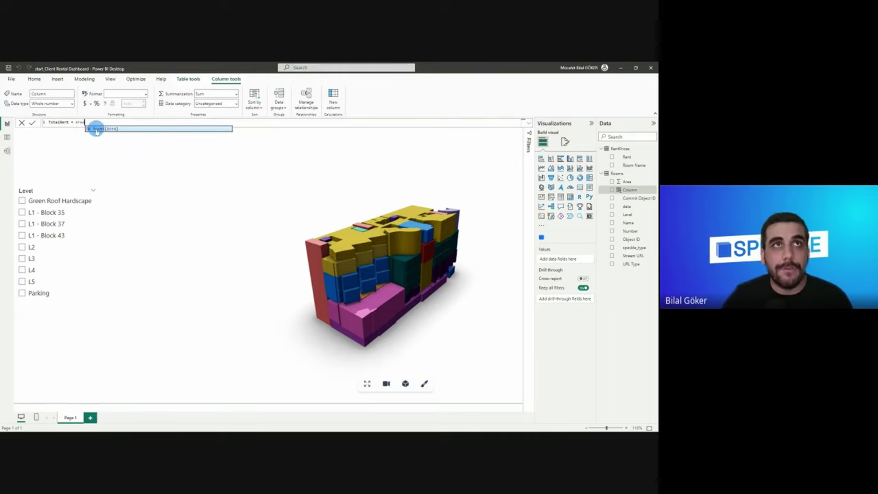
pyautogui.click(93, 128)
pyautogui.write('* ')
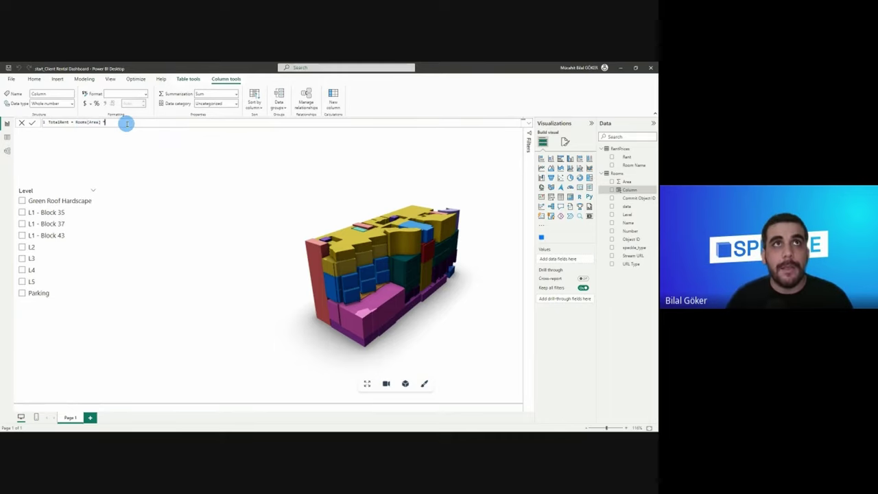
pyautogui.write('RELATED(')
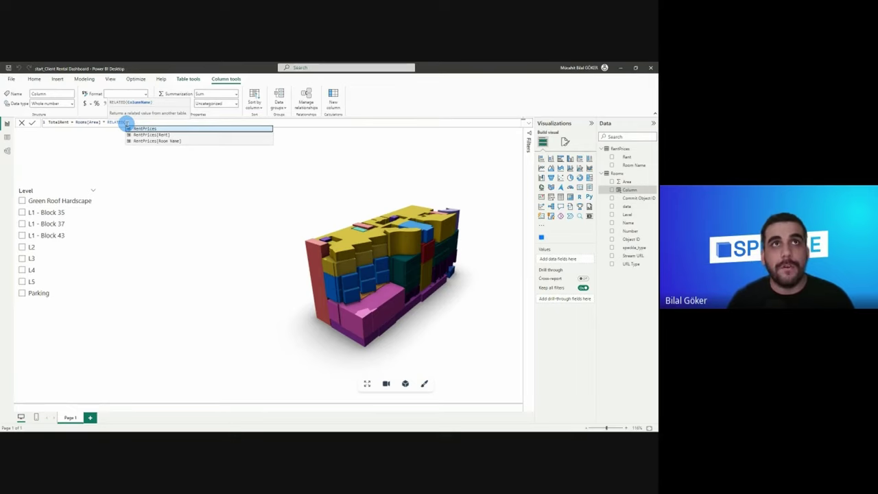
pyautogui.press('Down')
pyautogui.press('Tab')
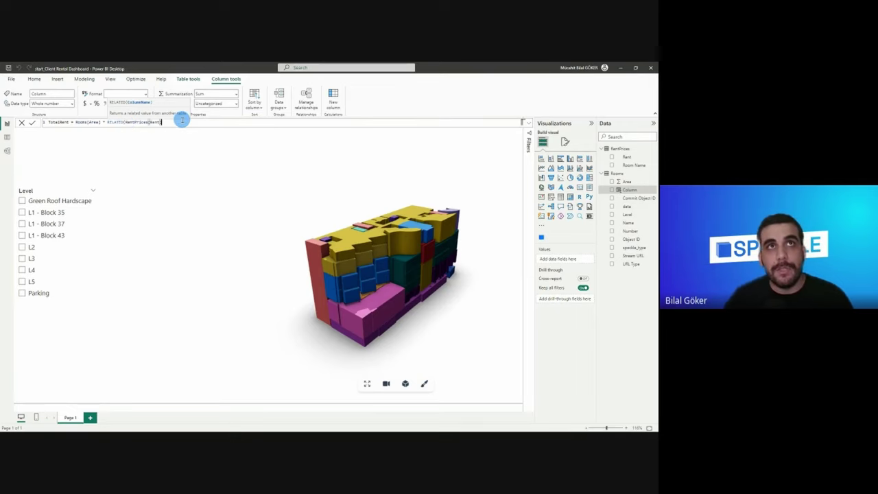
pyautogui.write(')')
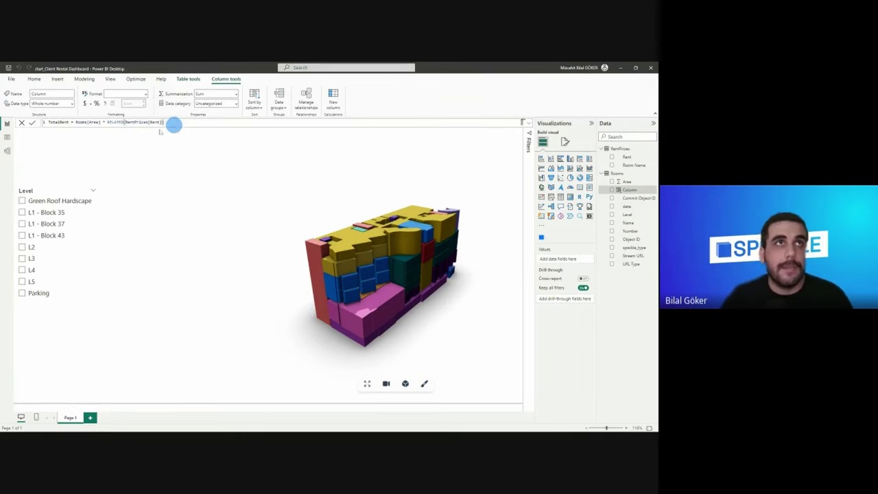
pyautogui.click(31, 123)
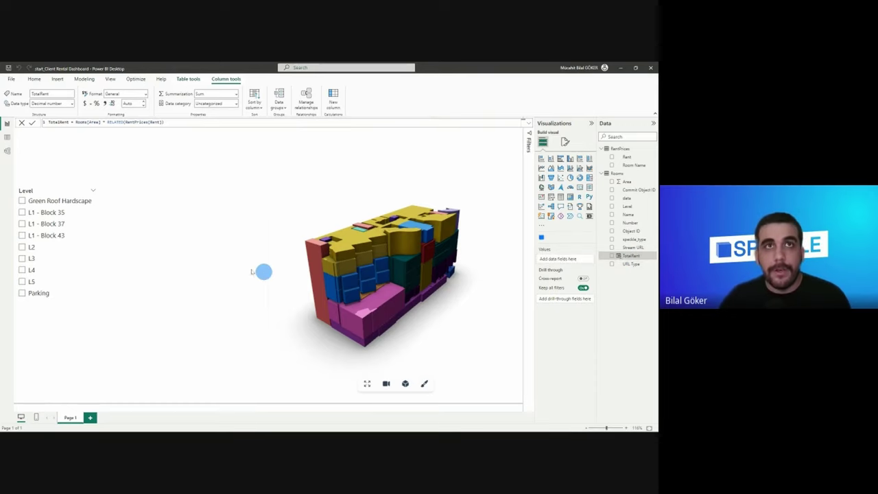
# - Add a new card visual above the Level slicer, widen it to about half the page, and show TotalRent in it
pyautogui.click(261, 271)
pyautogui.click(542, 216)
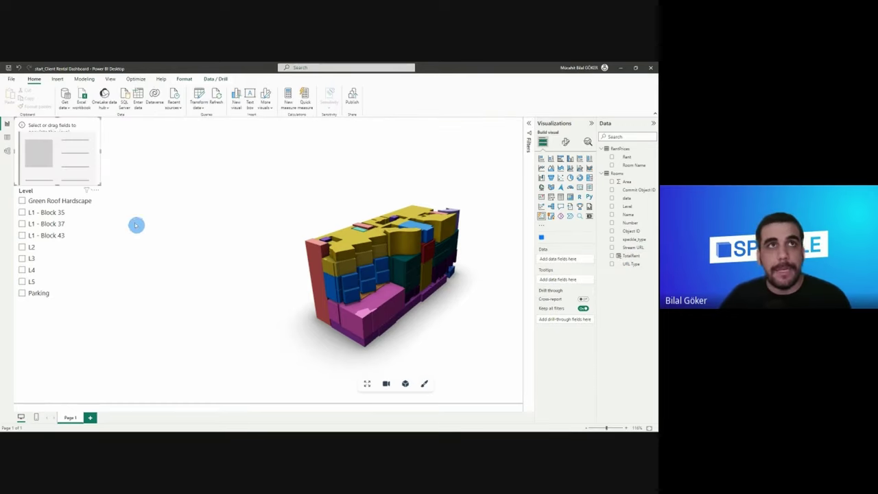
pyautogui.moveTo(101, 151); pyautogui.dragTo(267, 155)
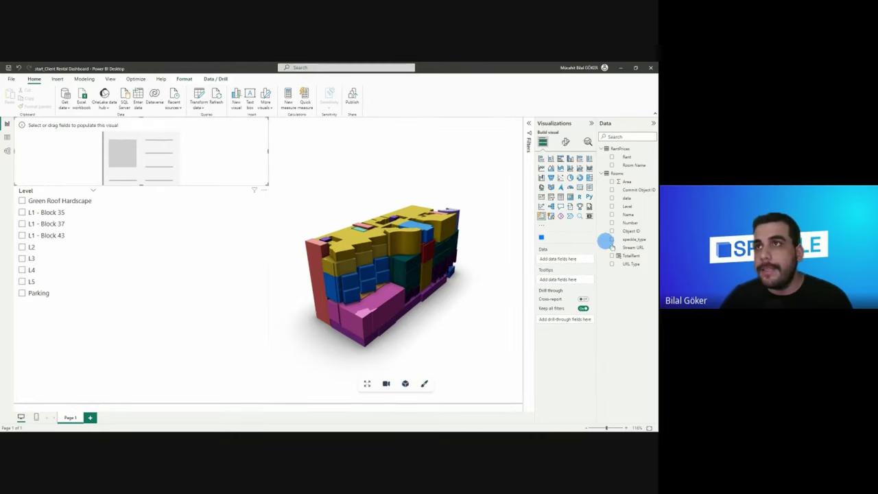
pyautogui.moveTo(629, 258); pyautogui.dragTo(565, 259)
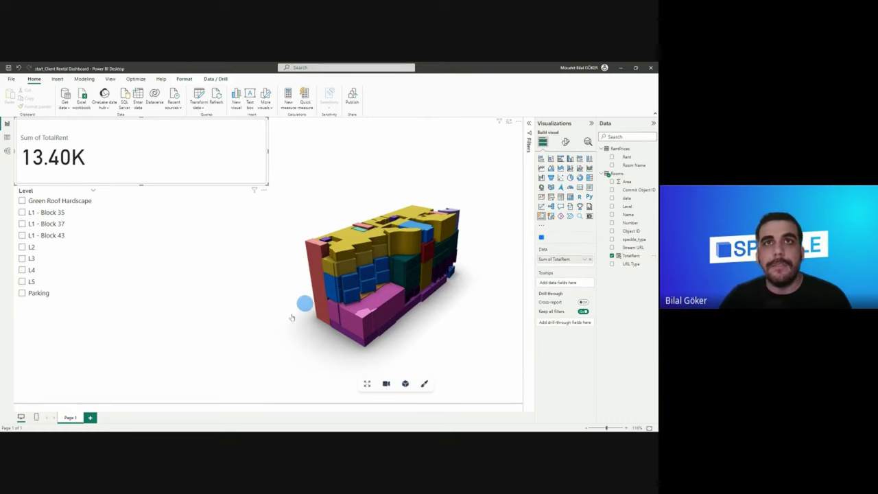
pyautogui.click(147, 149)
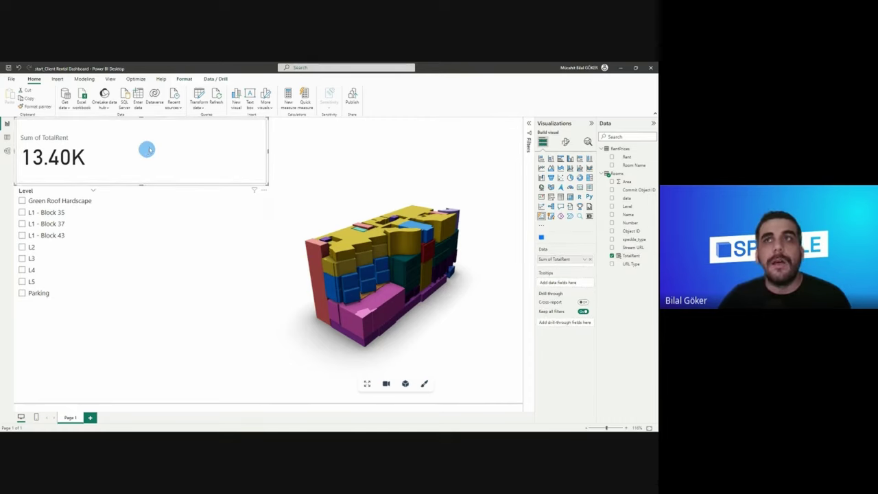
# - Format the TotalRent column as dollar currency with 2 decimal places
pyautogui.click(633, 255)
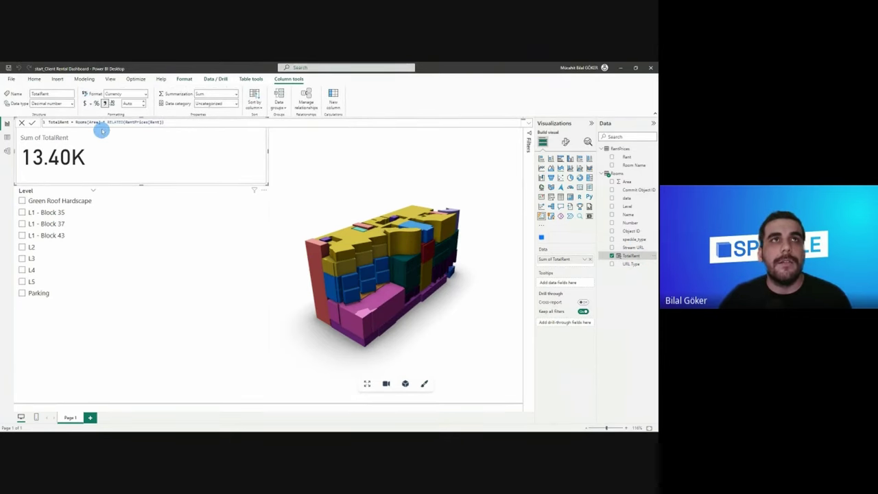
pyautogui.click(136, 103)
pyautogui.write('2')
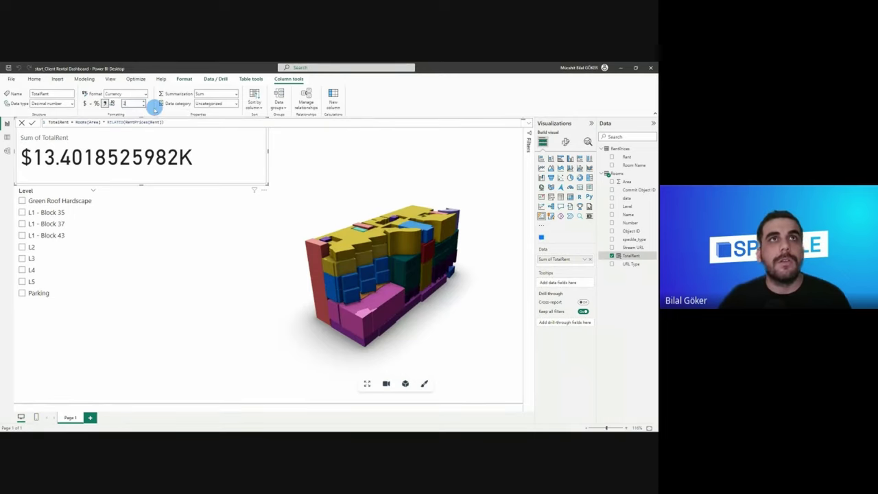
pyautogui.press('Return')
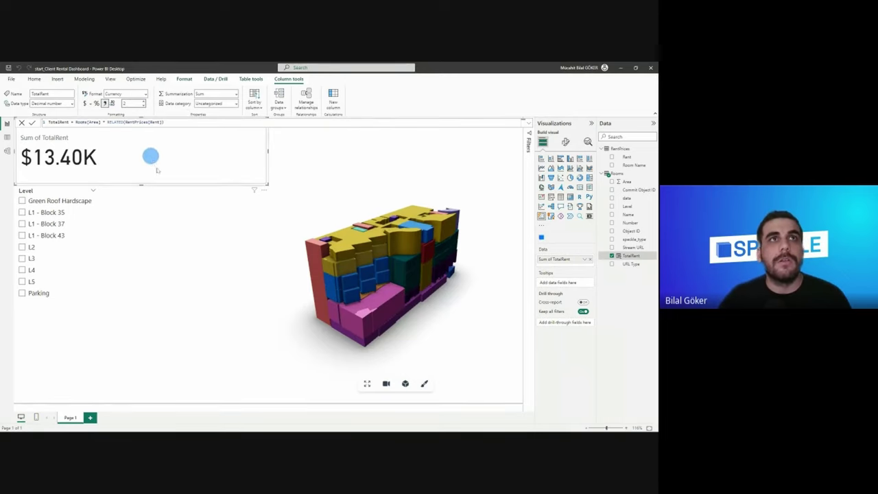
pyautogui.click(233, 248)
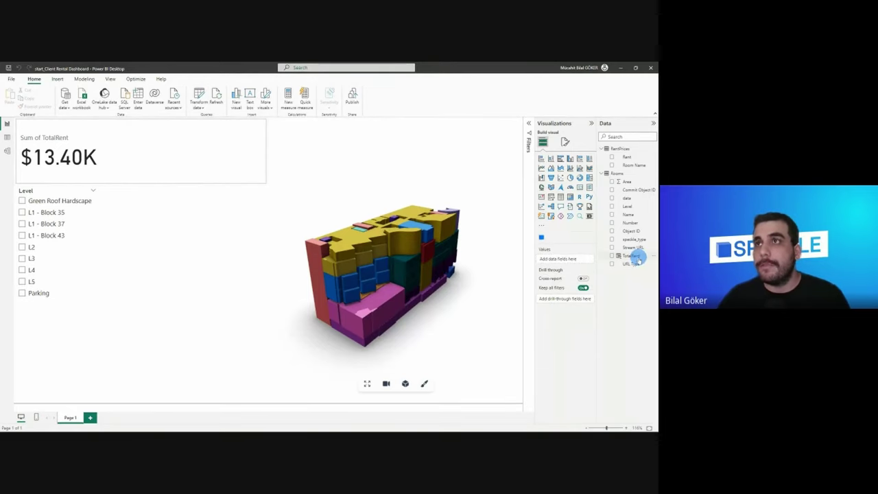
# - Add the Rooms table's Area field to the TotalRent card visual as a second value
pyautogui.click(235, 288)
pyautogui.click(218, 152)
pyautogui.click(626, 182)
pyautogui.moveTo(625, 183); pyautogui.dragTo(563, 263)
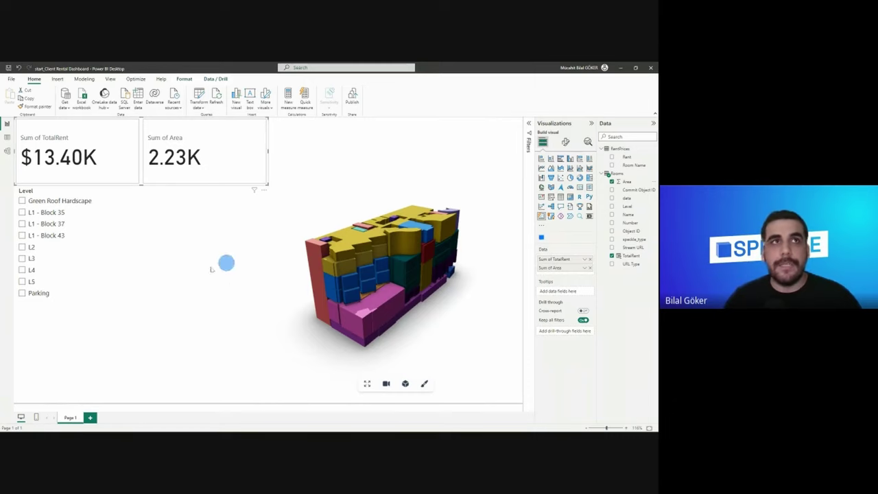
# - Test the Level slicer by filtering the report to L1 - Block 35 and clearing the filter again
pyautogui.click(22, 213)
pyautogui.click(21, 212)
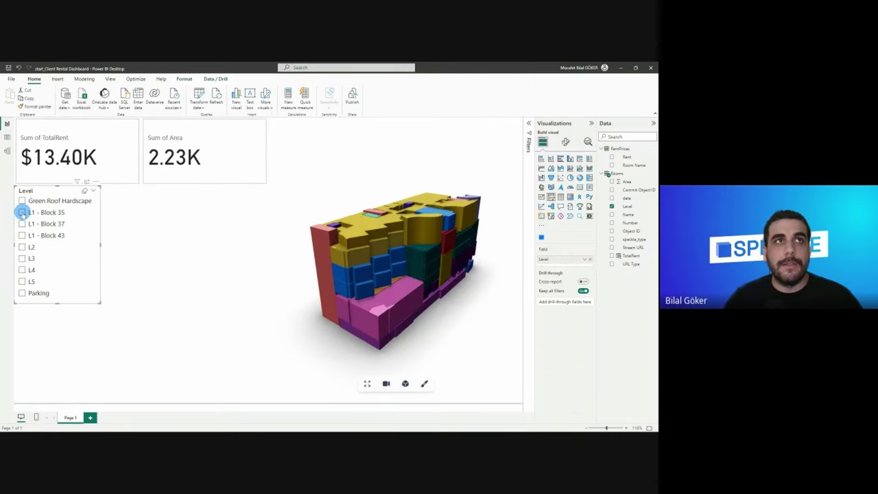
pyautogui.click(191, 251)
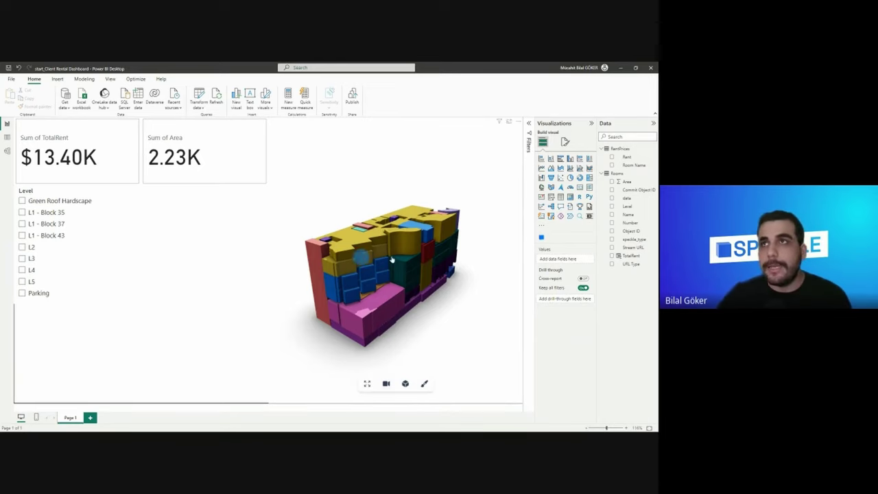
# - Add a treemap of Area by room Name below the Level slicer, widened to match the cards above
pyautogui.click(589, 178)
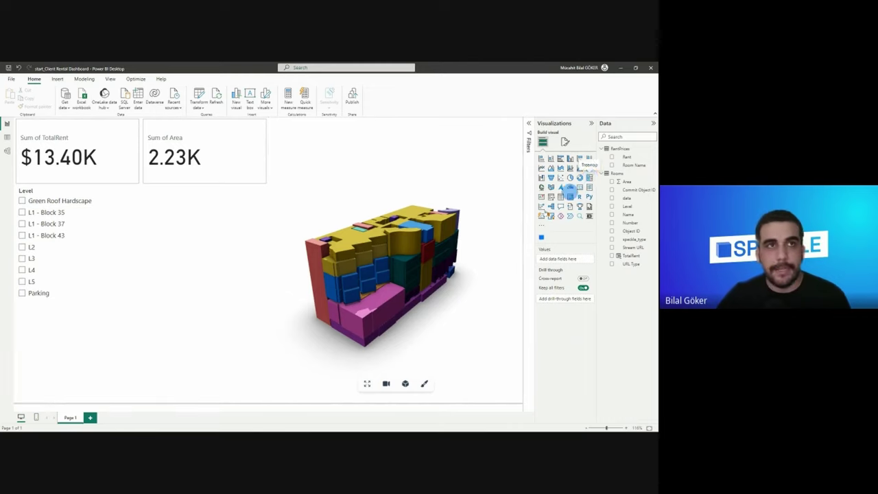
pyautogui.moveTo(100, 353); pyautogui.dragTo(268, 354)
pyautogui.moveTo(626, 181); pyautogui.dragTo(563, 303)
pyautogui.moveTo(627, 214); pyautogui.dragTo(568, 259)
# - Check the treemap's cross-filtering by selecting Green Roof, and clear the selection
pyautogui.click(153, 364)
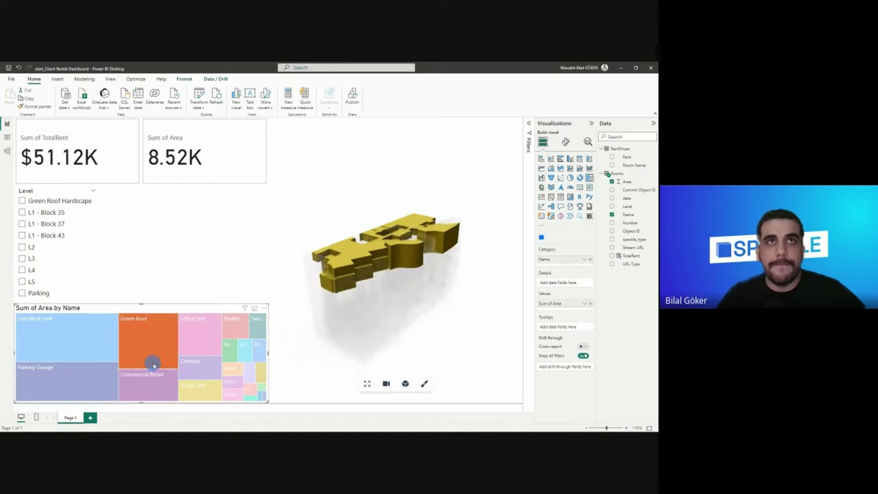
pyautogui.click(167, 343)
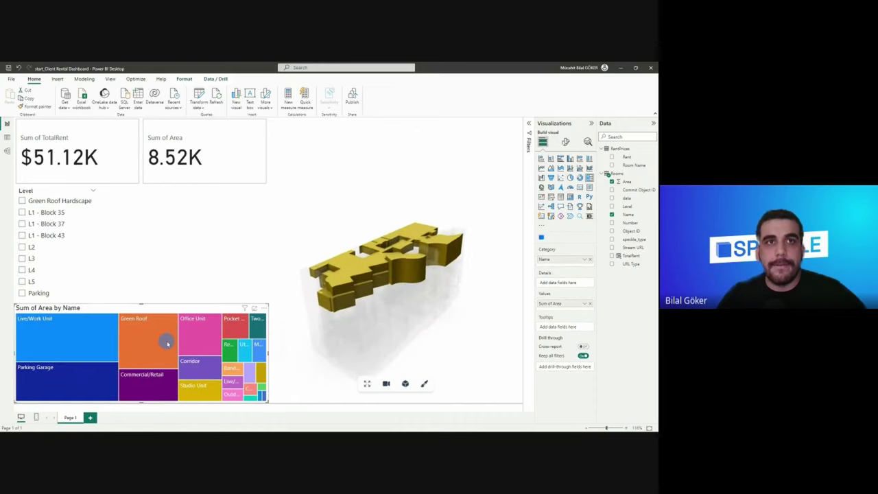
pyautogui.click(261, 269)
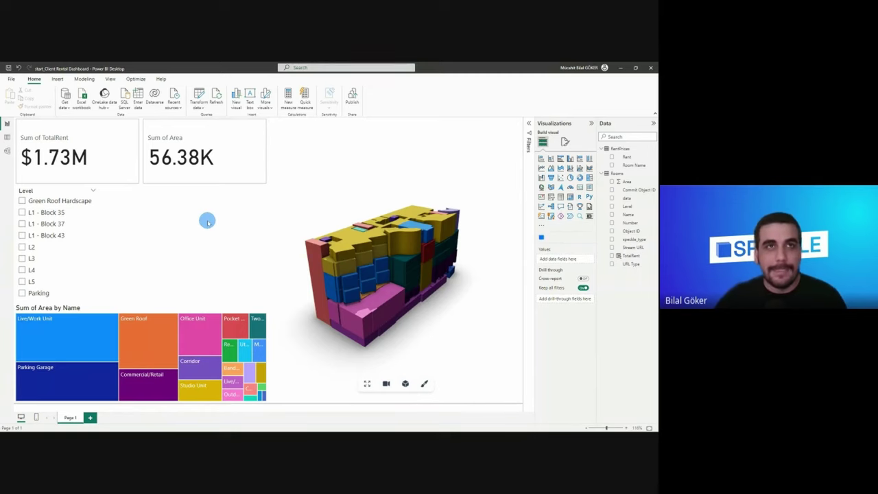
# - Add Level to the treemap's details so each room name is subdivided by level
pyautogui.click(96, 309)
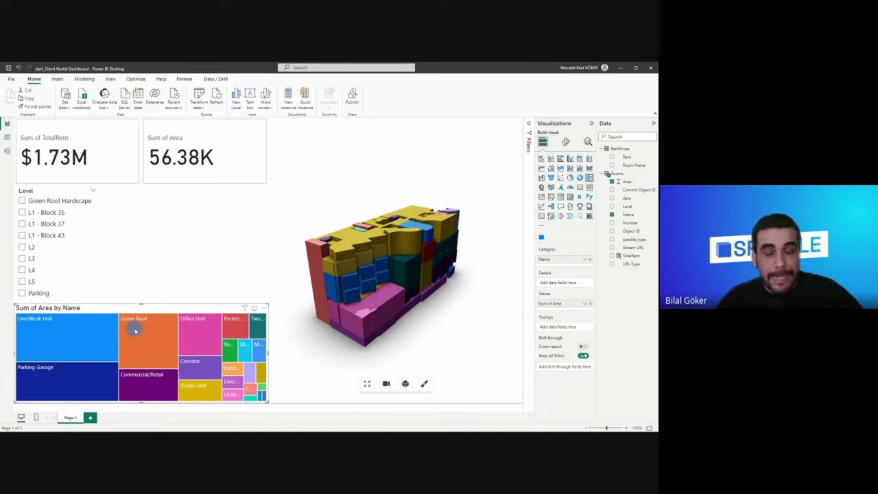
pyautogui.moveTo(137, 330)
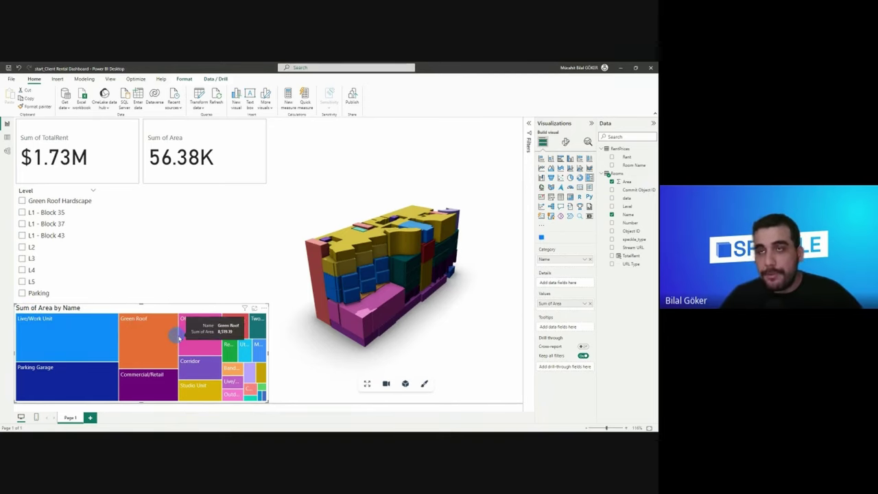
pyautogui.moveTo(626, 215); pyautogui.dragTo(561, 283)
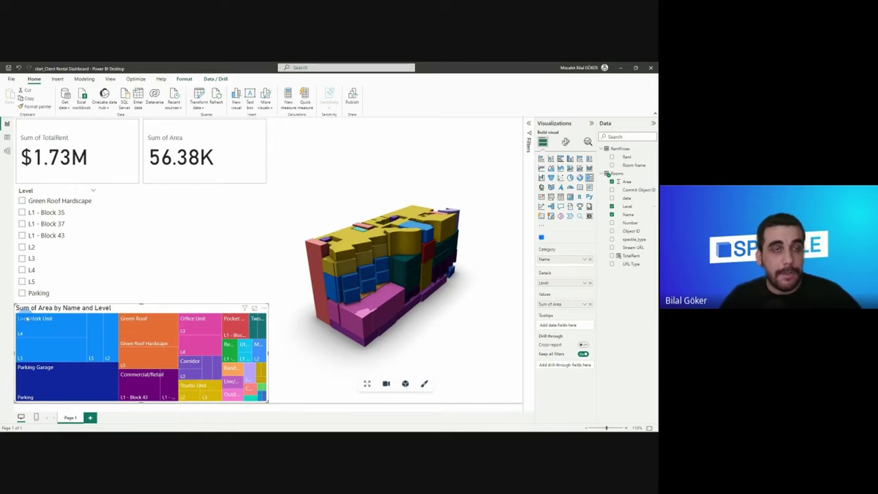
# - Examine the Live/Work Unit rooms on L4, L3, L5 and L2 through the treemap, and clear the selection
pyautogui.moveTo(39, 322)
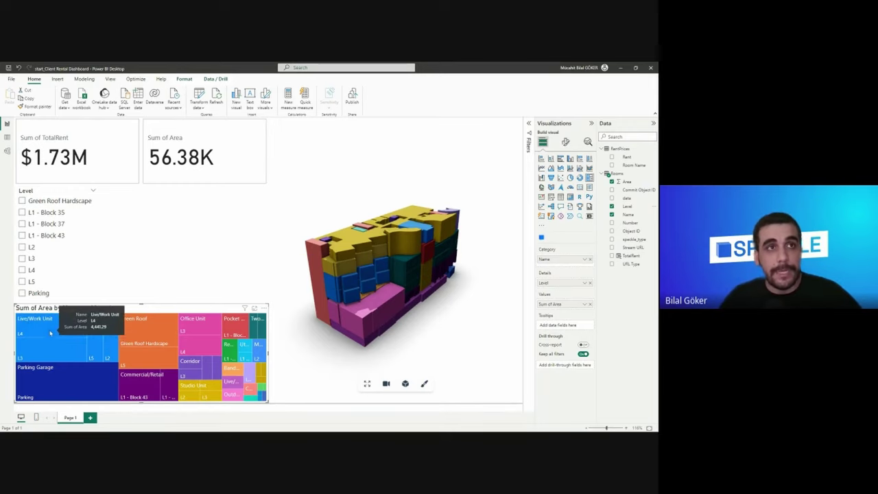
pyautogui.click(49, 333)
pyautogui.click(59, 351)
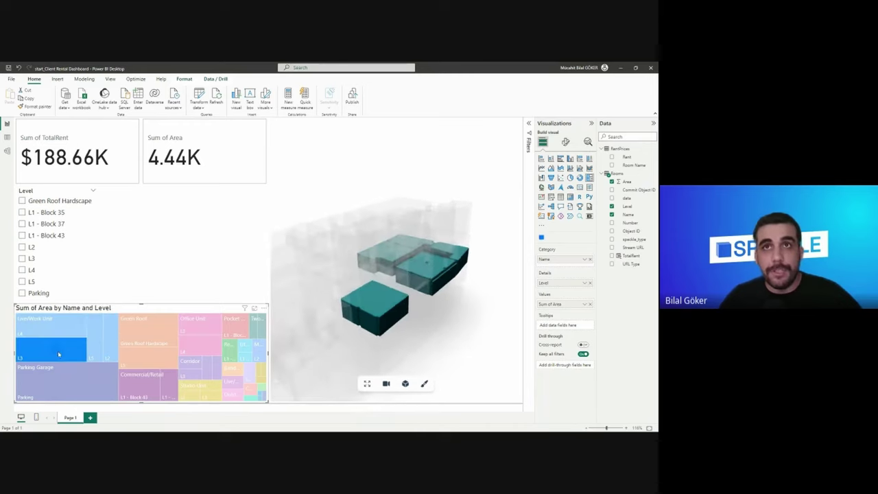
pyautogui.click(96, 347)
pyautogui.click(109, 342)
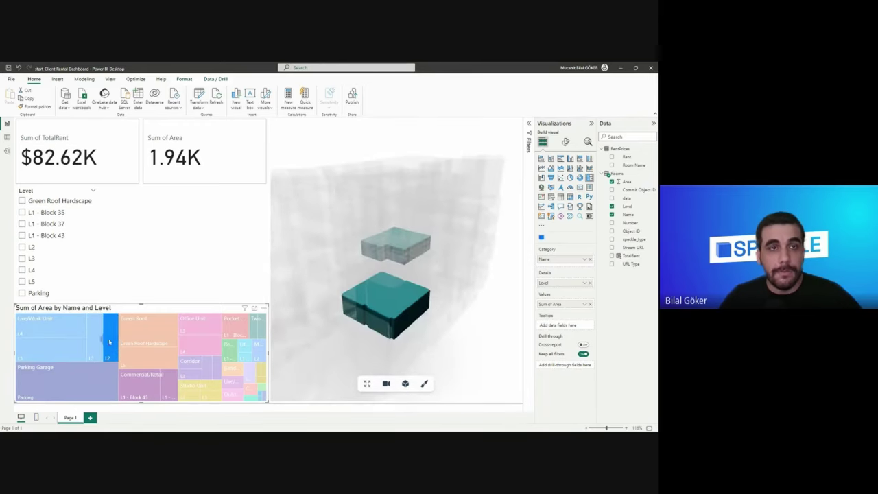
pyautogui.click(109, 342)
pyautogui.click(150, 280)
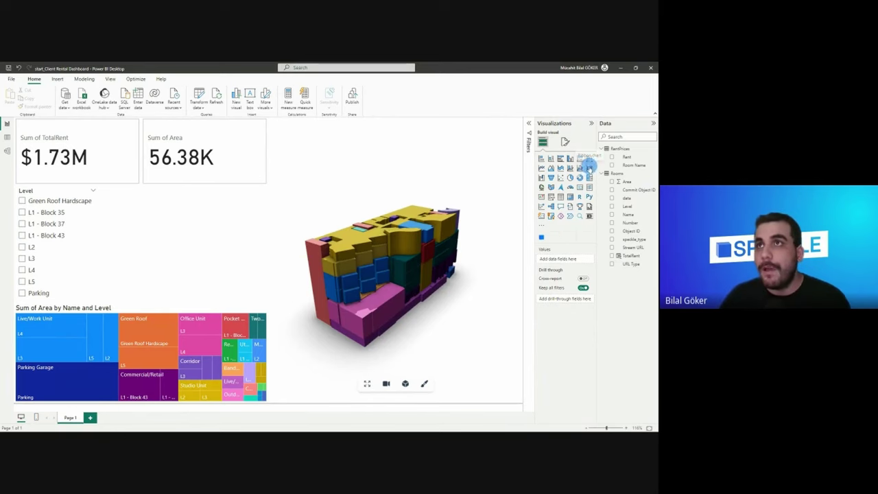
# - Add a funnel chart beside the Level slicer with Level as its category and TotalRent as its values
pyautogui.click(571, 177)
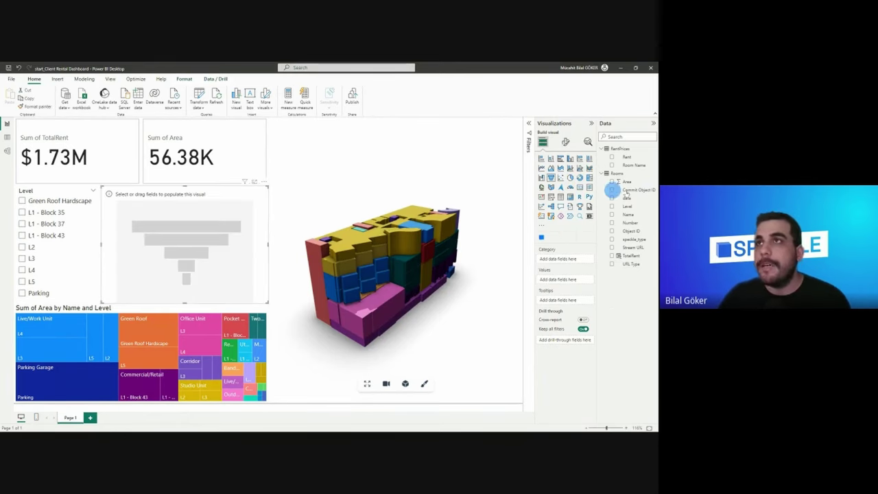
pyautogui.moveTo(630, 205); pyautogui.dragTo(559, 259)
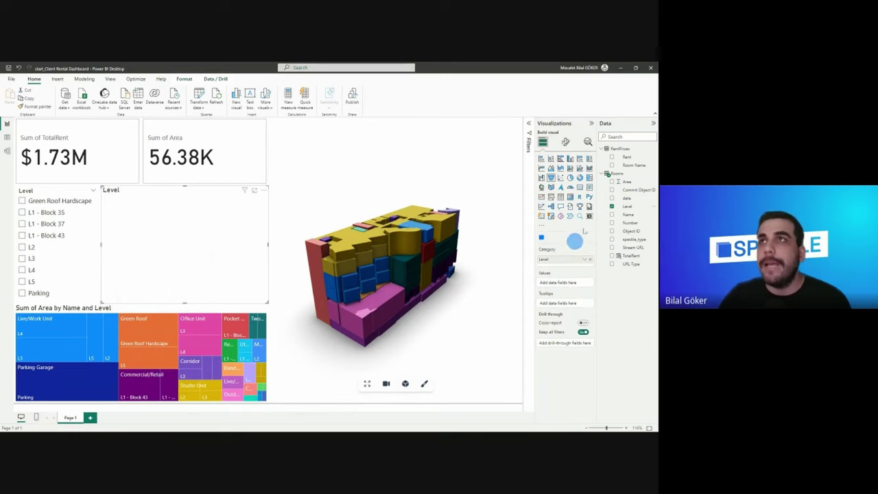
pyautogui.moveTo(630, 252); pyautogui.dragTo(567, 282)
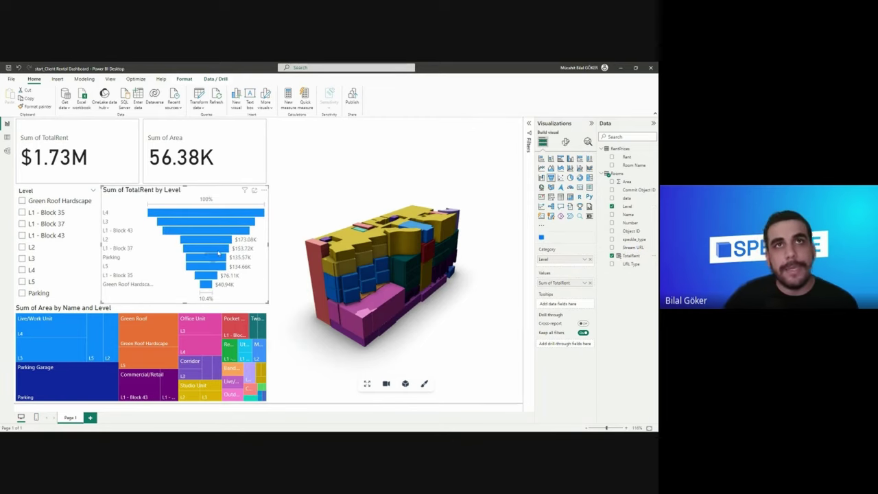
# - Check the funnel's cross-filtering by selecting L4, L3 and L1 - Block 43 in turn, clear the selection, and select the 3D viewer visual
pyautogui.click(167, 215)
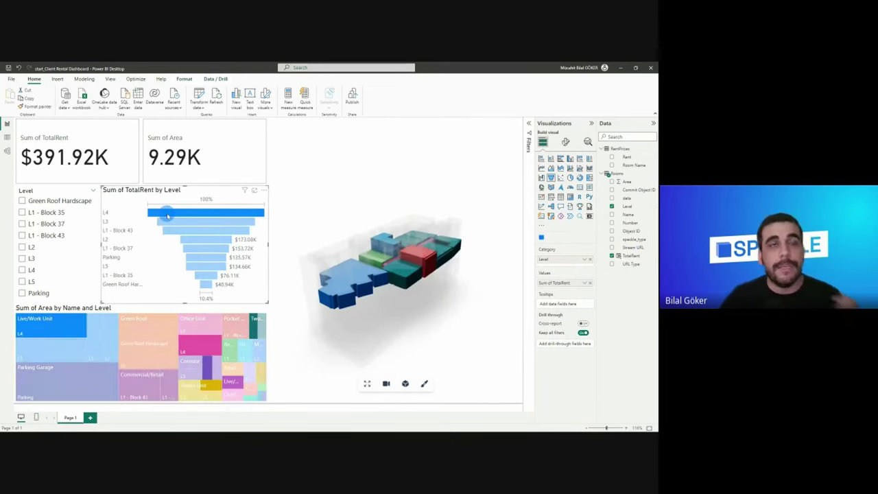
pyautogui.moveTo(110, 216); pyautogui.dragTo(134, 219)
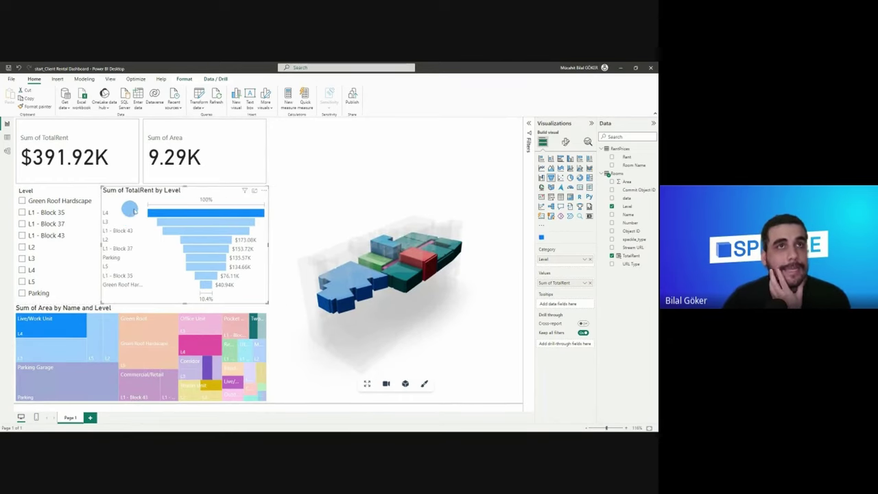
pyautogui.click(170, 223)
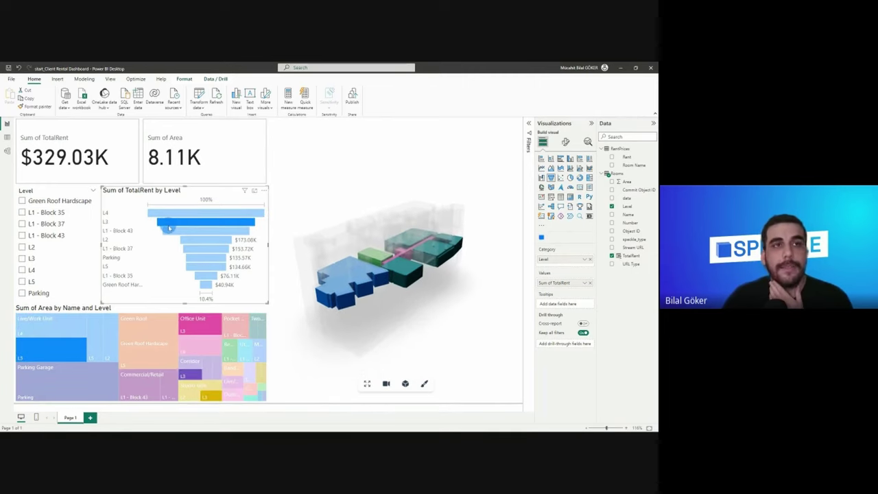
pyautogui.click(174, 233)
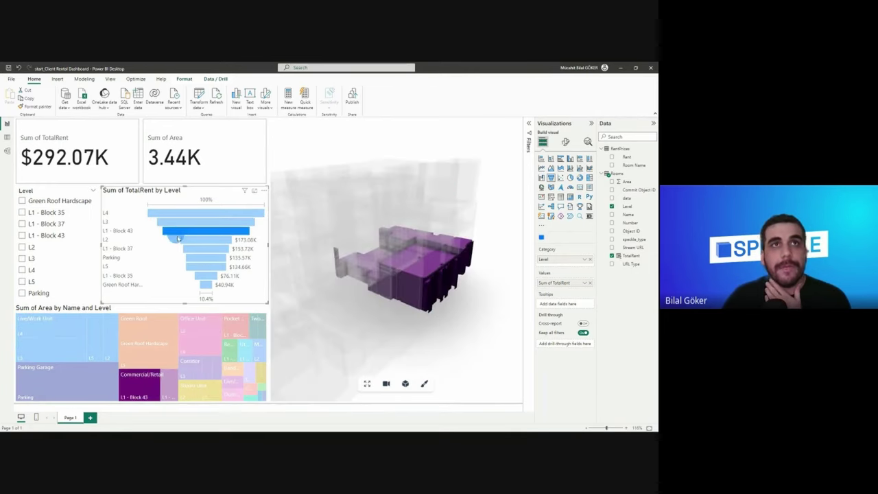
pyautogui.click(178, 235)
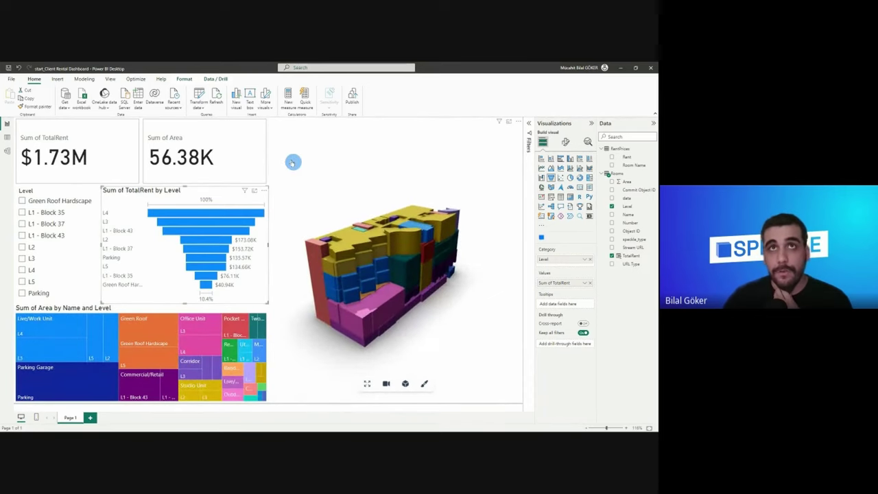
pyautogui.click(280, 135)
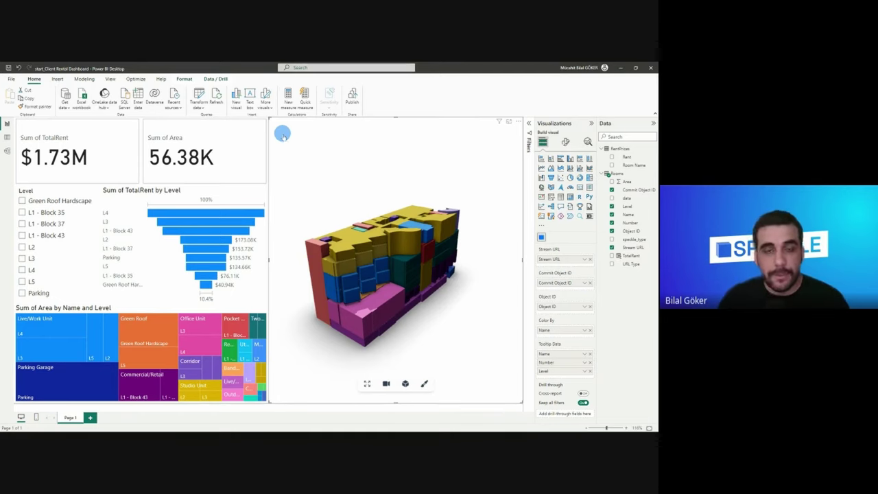
# - Switch to the PowerPoint presentation and start the slide show from the Getting Started slide
pyautogui.hotkey('alt', 'Tab')
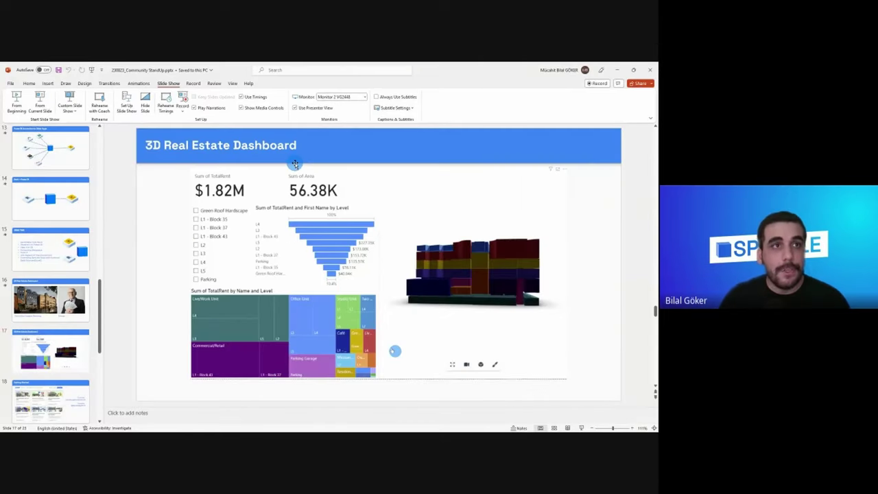
pyautogui.click(55, 402)
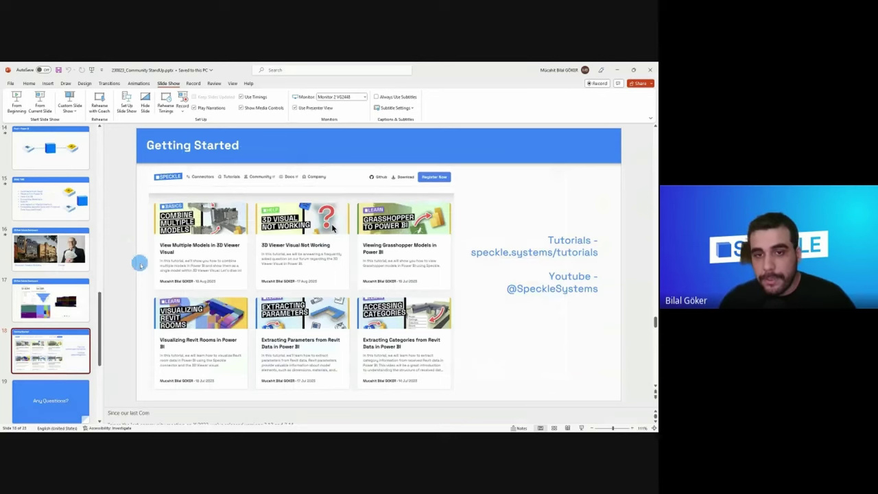
pyautogui.click(39, 103)
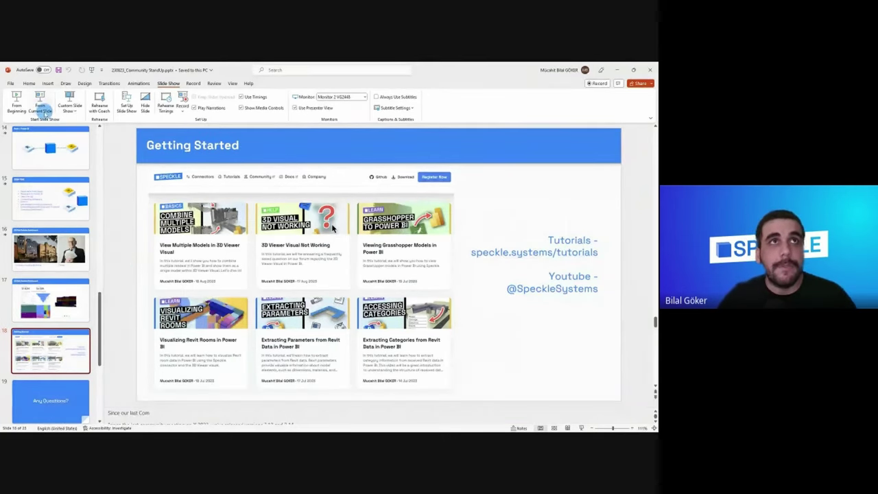